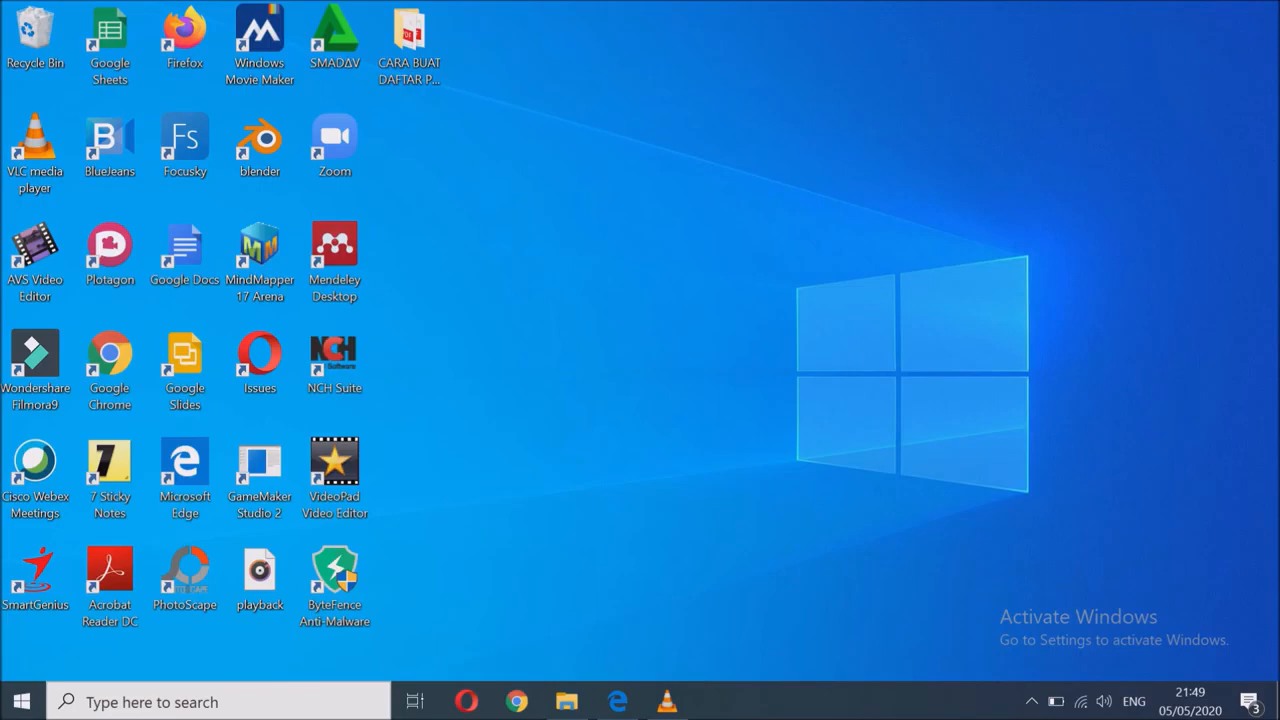
- Launch Word 2016, dismiss the default-program prompt, and create a blank document
left_click(190, 702)
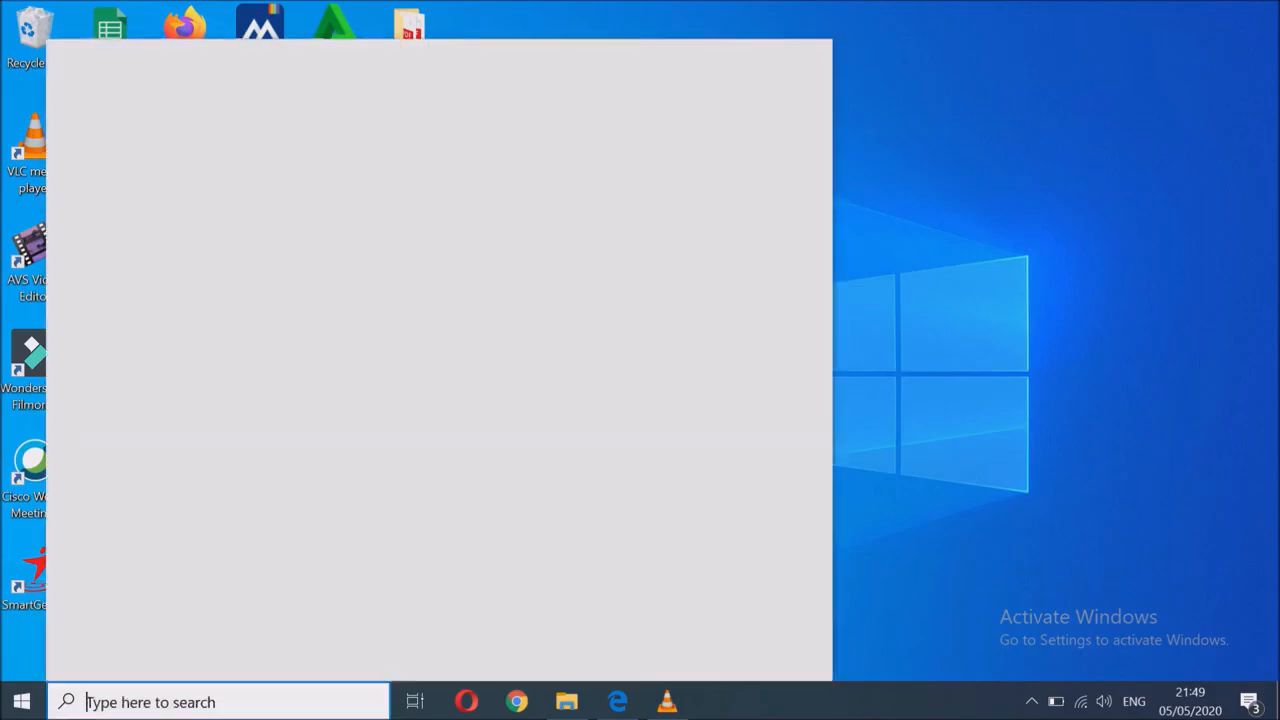
type("word")
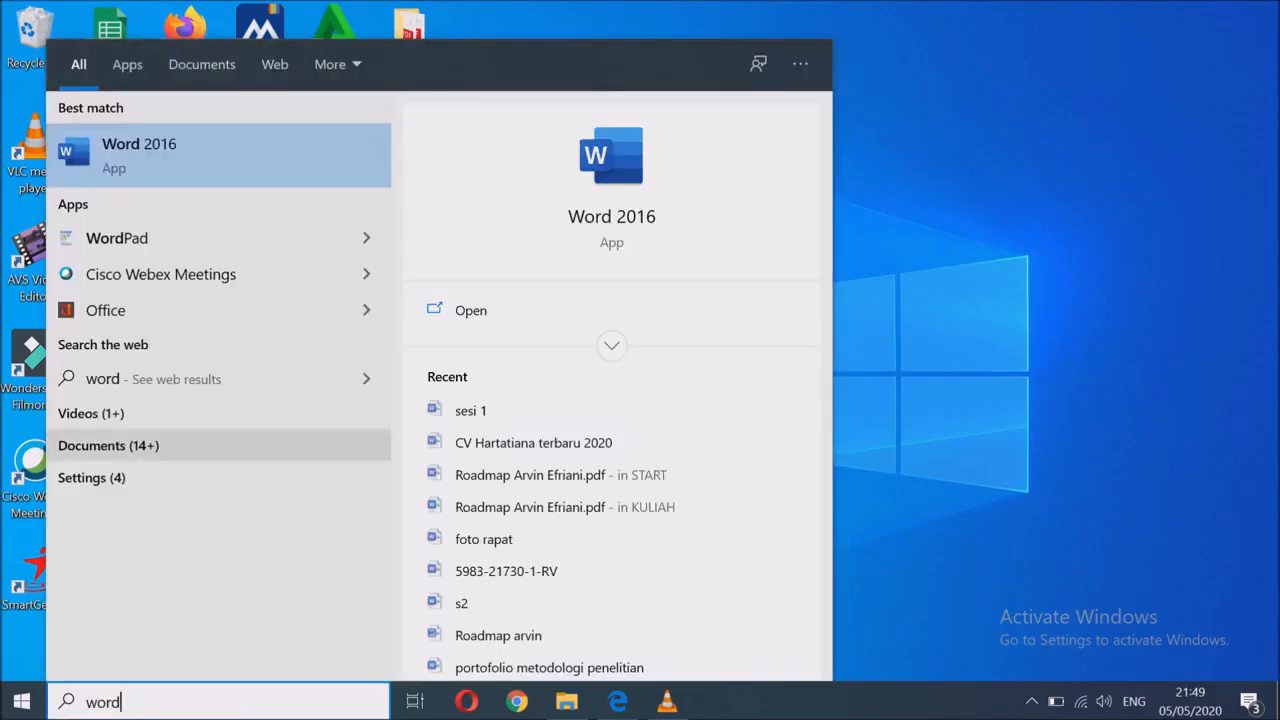
key("Return")
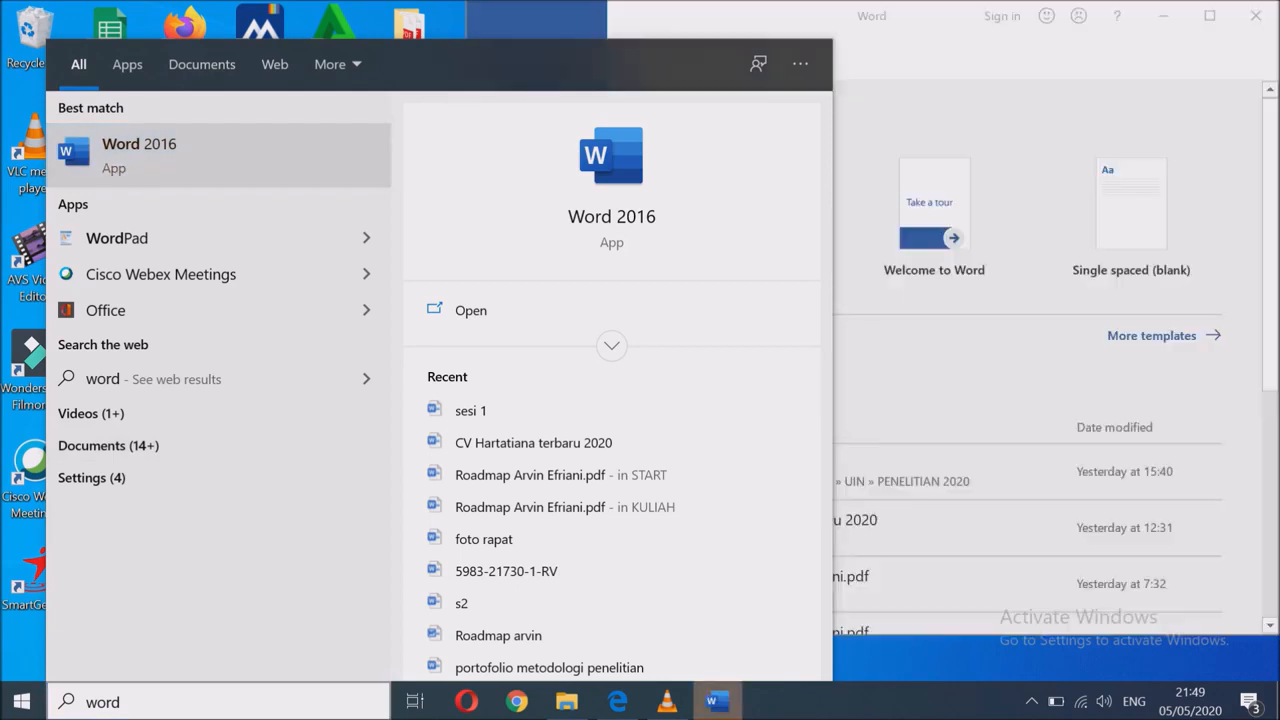
left_click(940, 340)
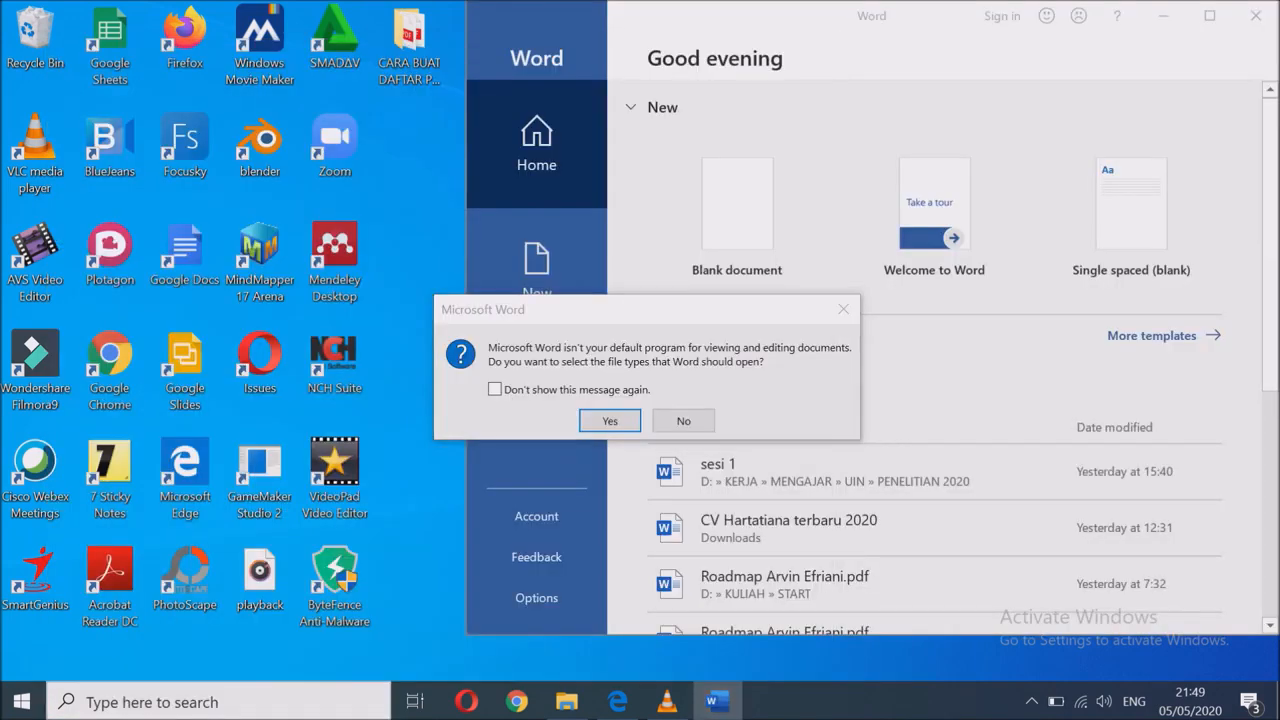
left_click(848, 306)
left_click(737, 219)
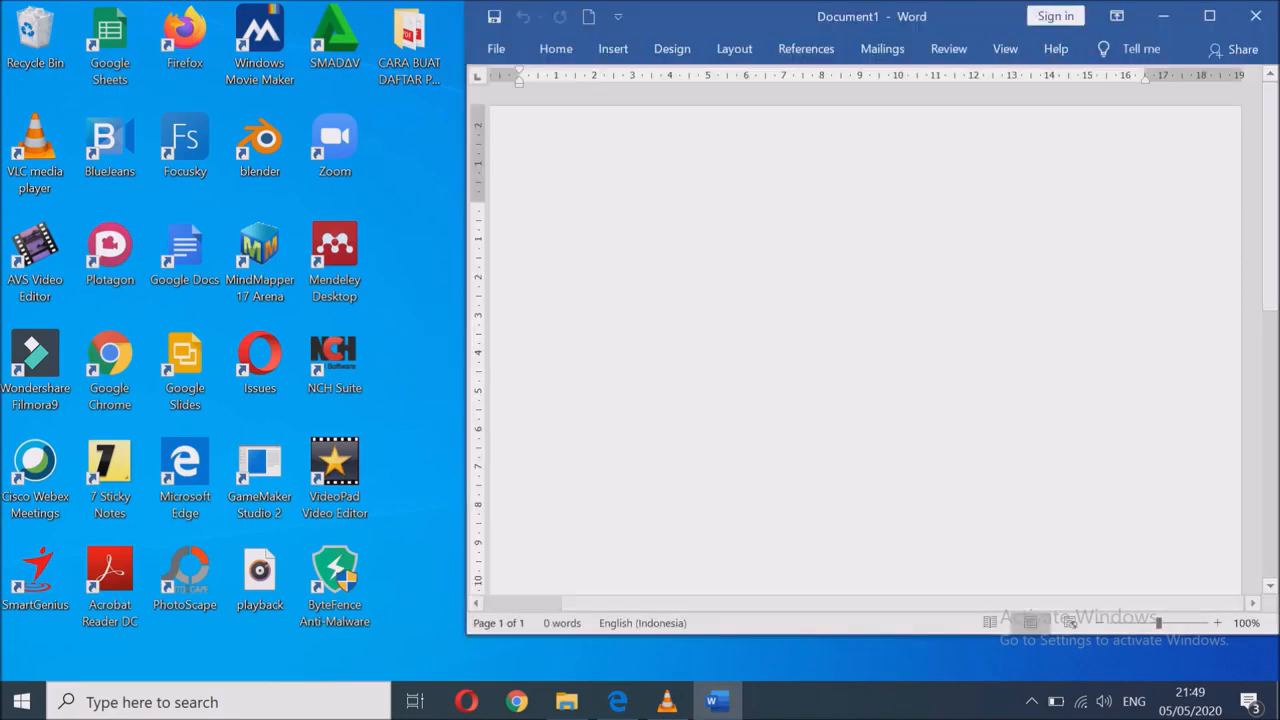
- Open the "jurnal edulearn" PDF from the CARA BUAT DAFTAR PUSTAKA desktop folder alongside the Word document and go to page 764
left_click(1163, 16)
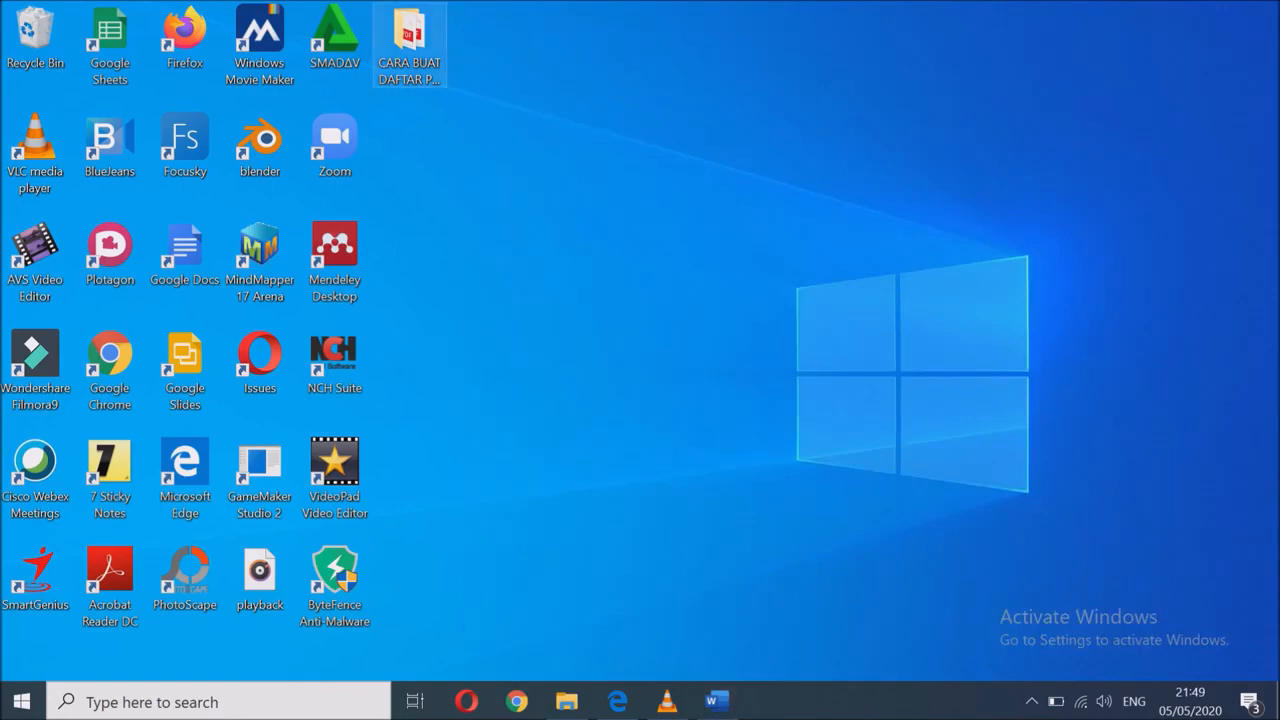
double_click(409, 45)
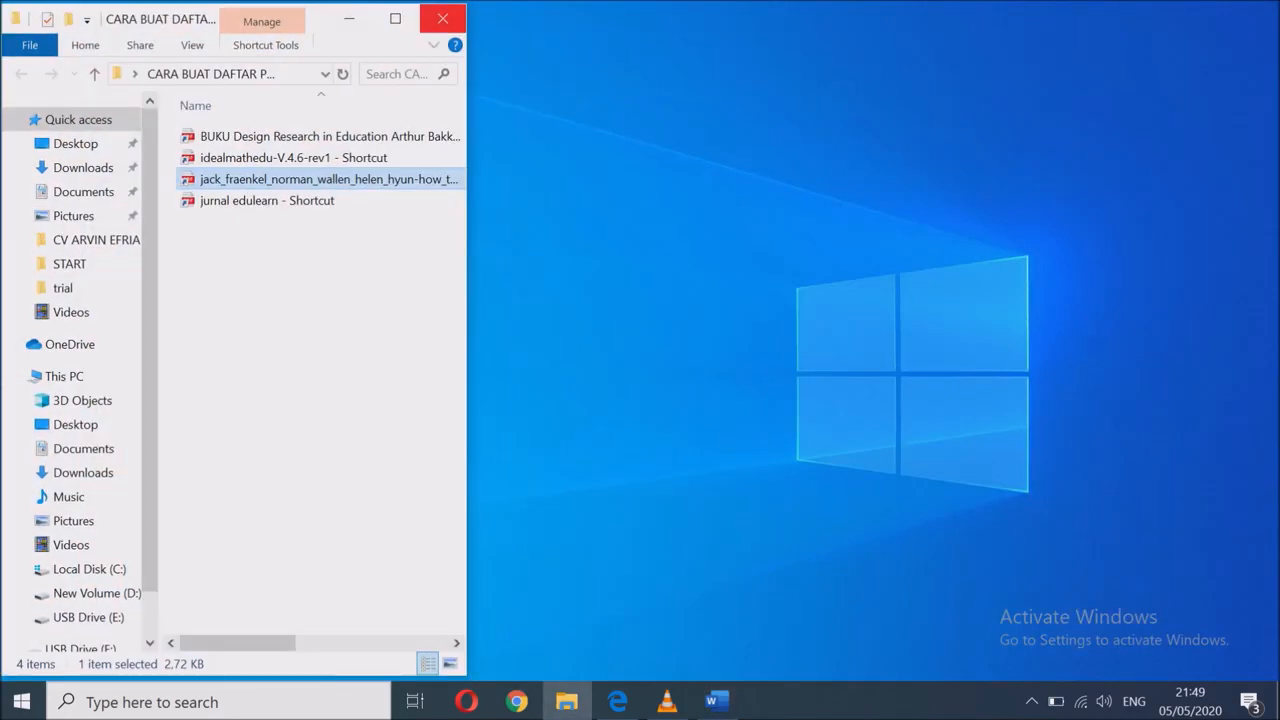
left_click(712, 701)
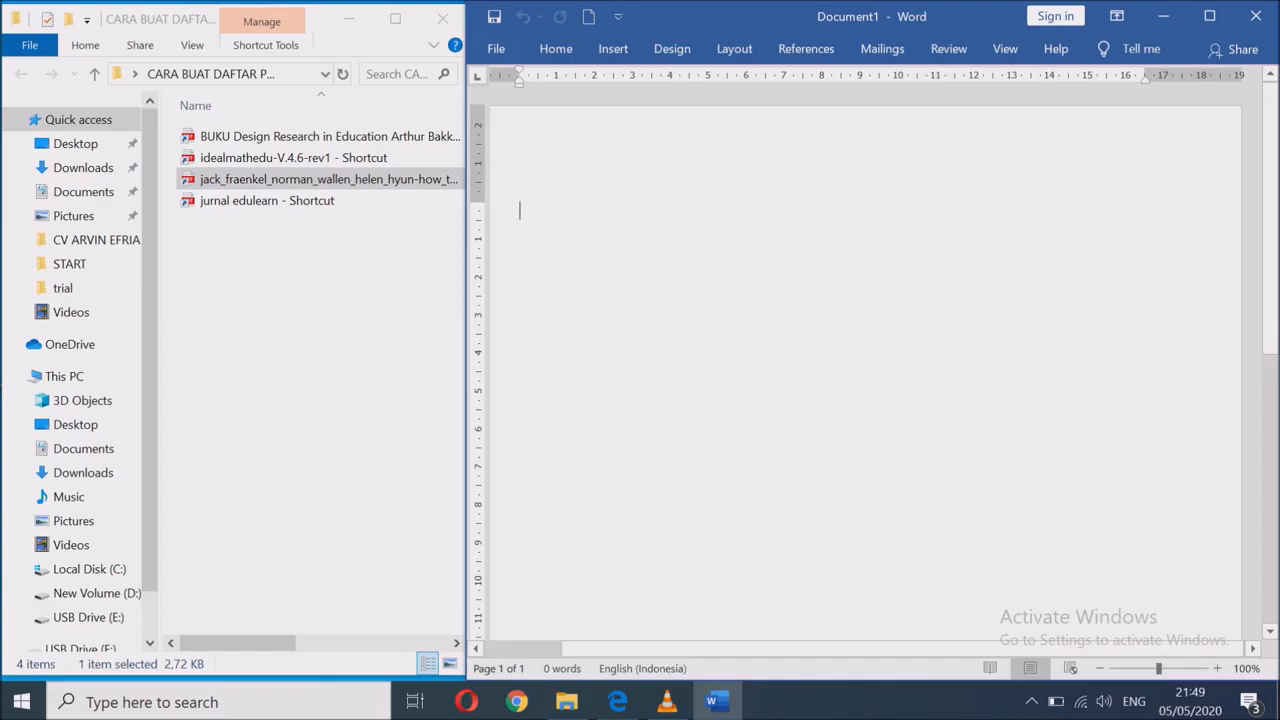
left_click(322, 290)
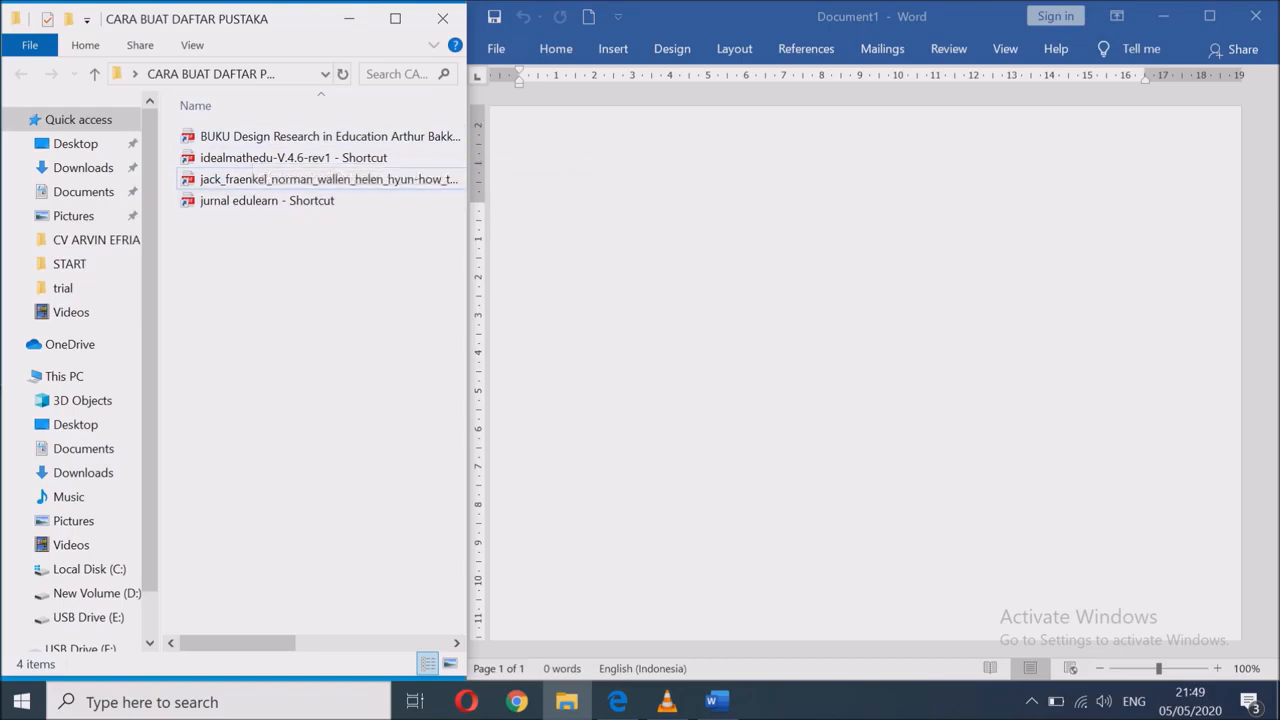
double_click(268, 201)
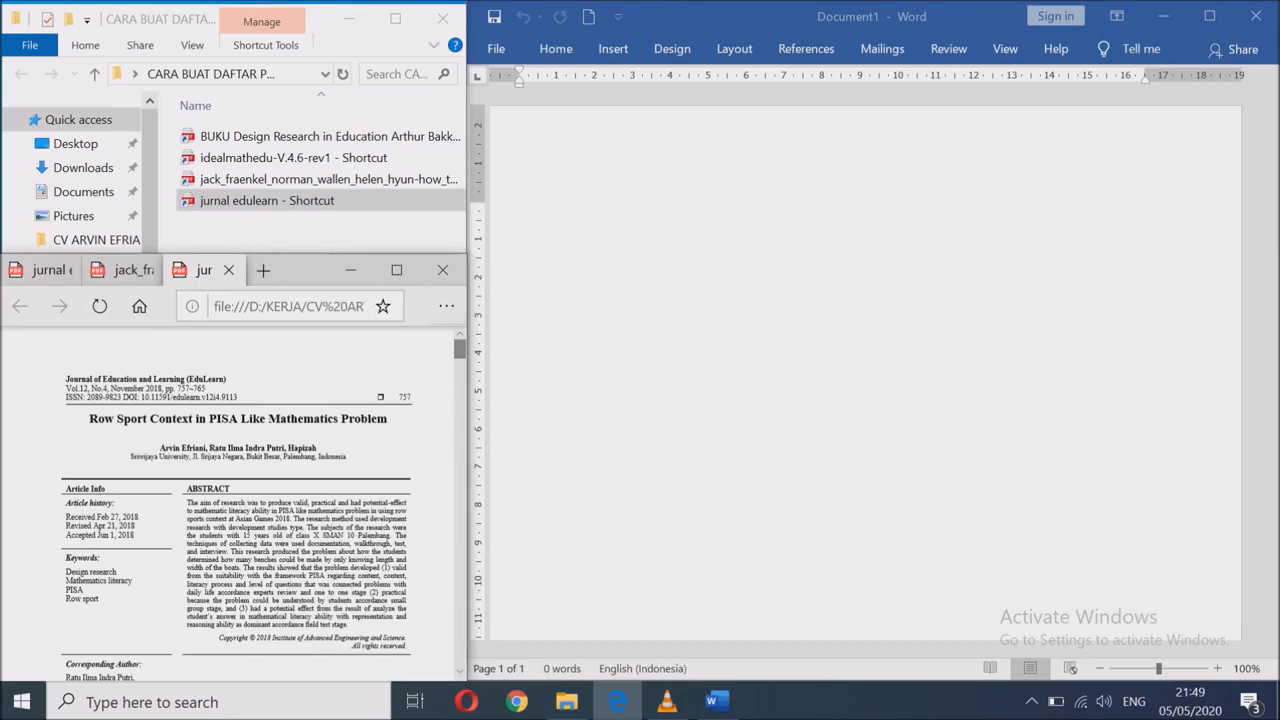
left_click_drag(460, 349, 460, 593)
- Enter the heading line "Contoh kutipan jurnal" in the blank Word document and start a new line below it
left_click(526, 211)
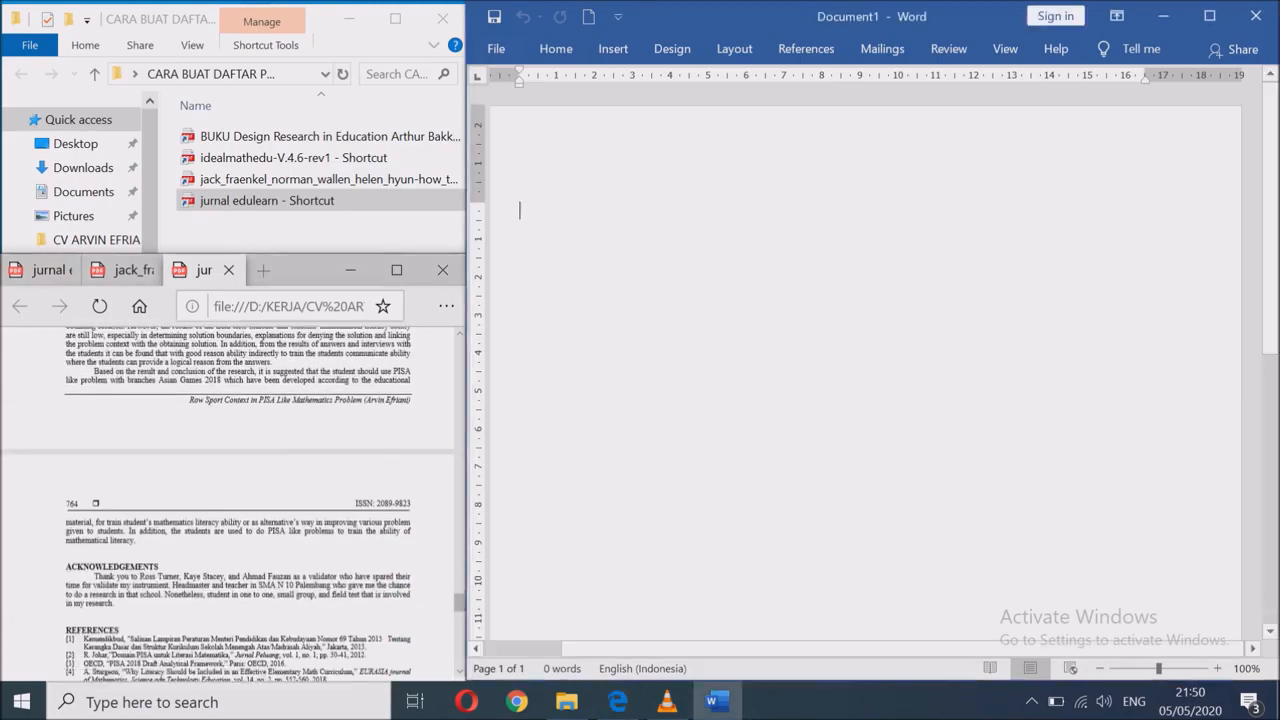
type("cont")
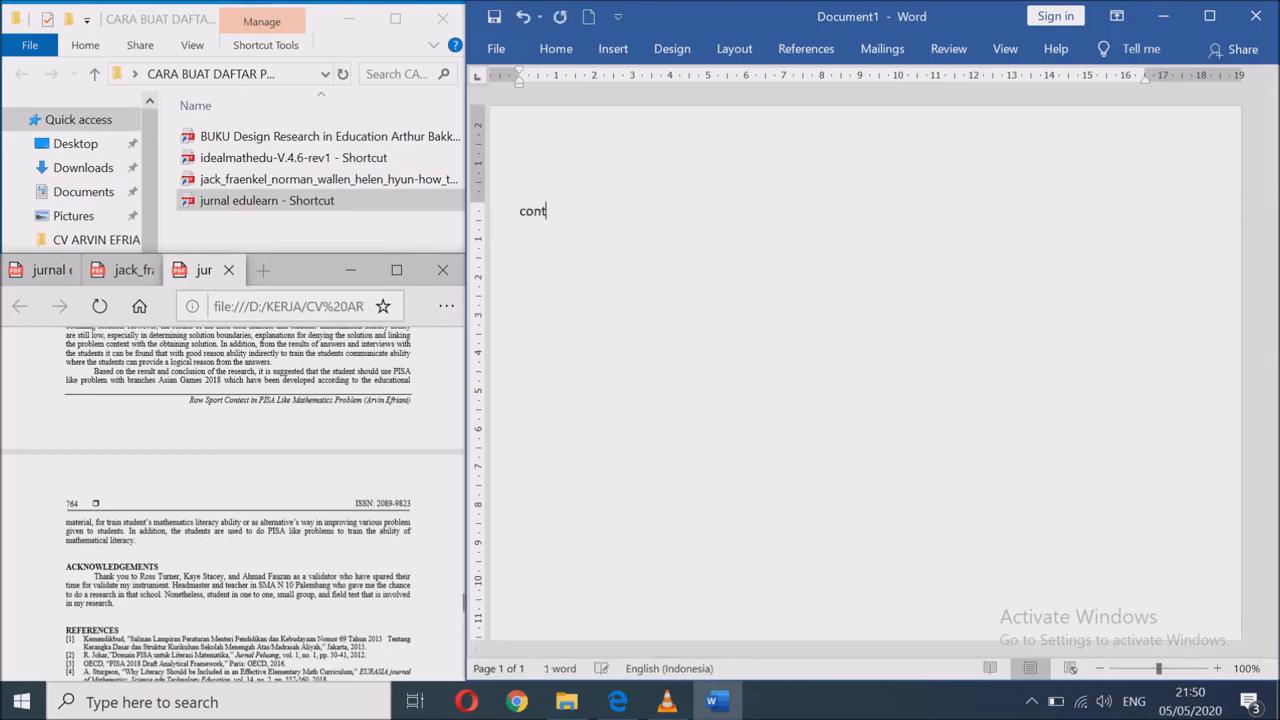
type("oh kutipan jurnal")
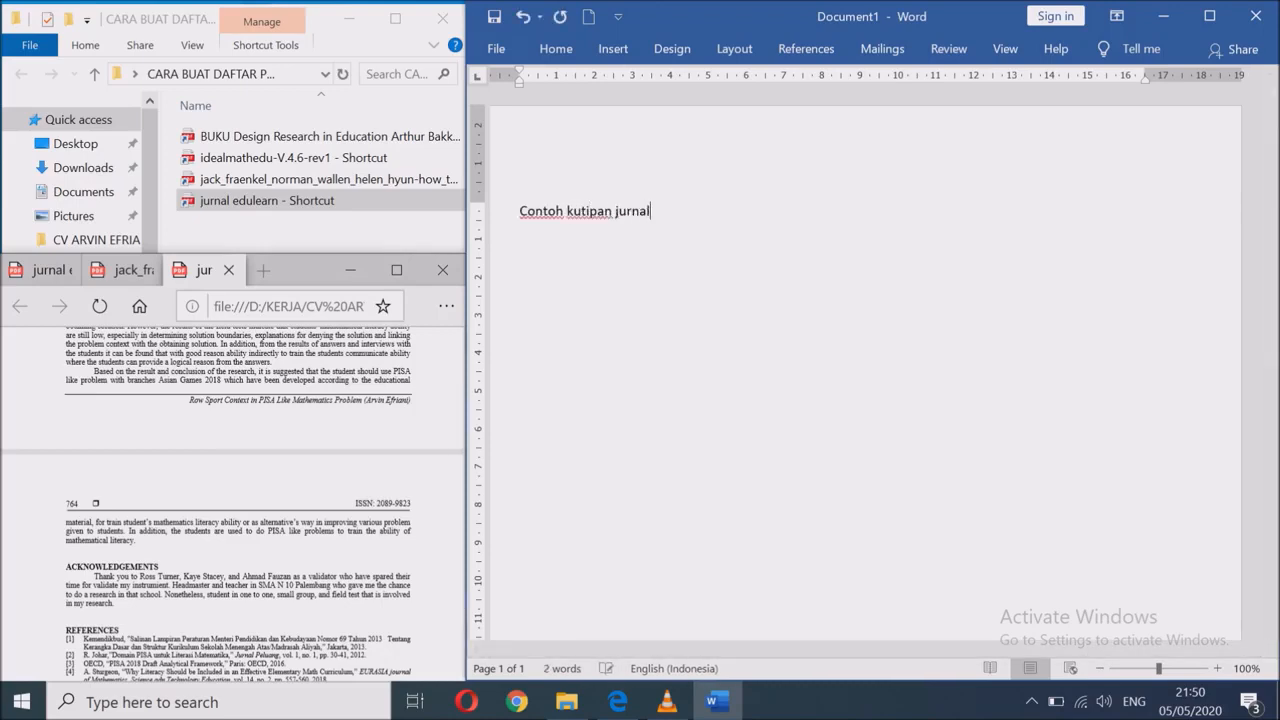
key("Return")
- Copy the PDF passage from "for train student's mathematics literacy ability" to "given to students" into the Word document below the heading
left_click_drag(94, 522, 124, 531)
key("ctrl+c")
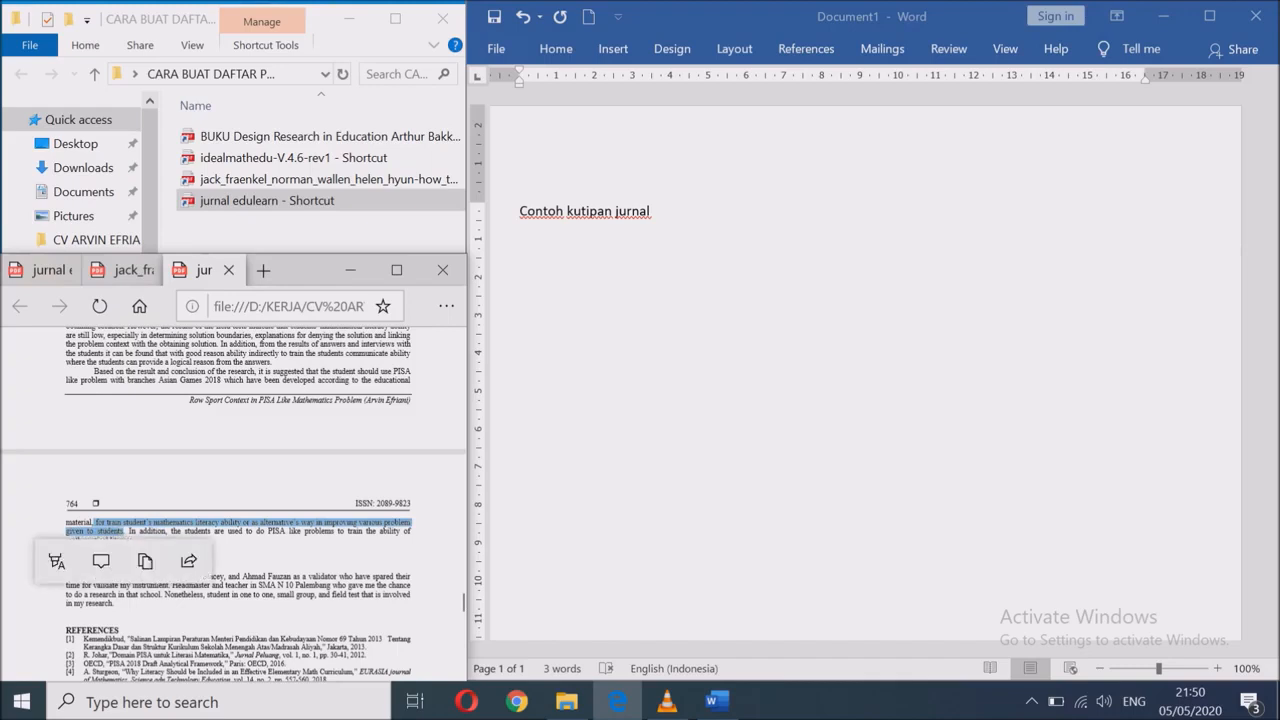
key("alt+Tab")
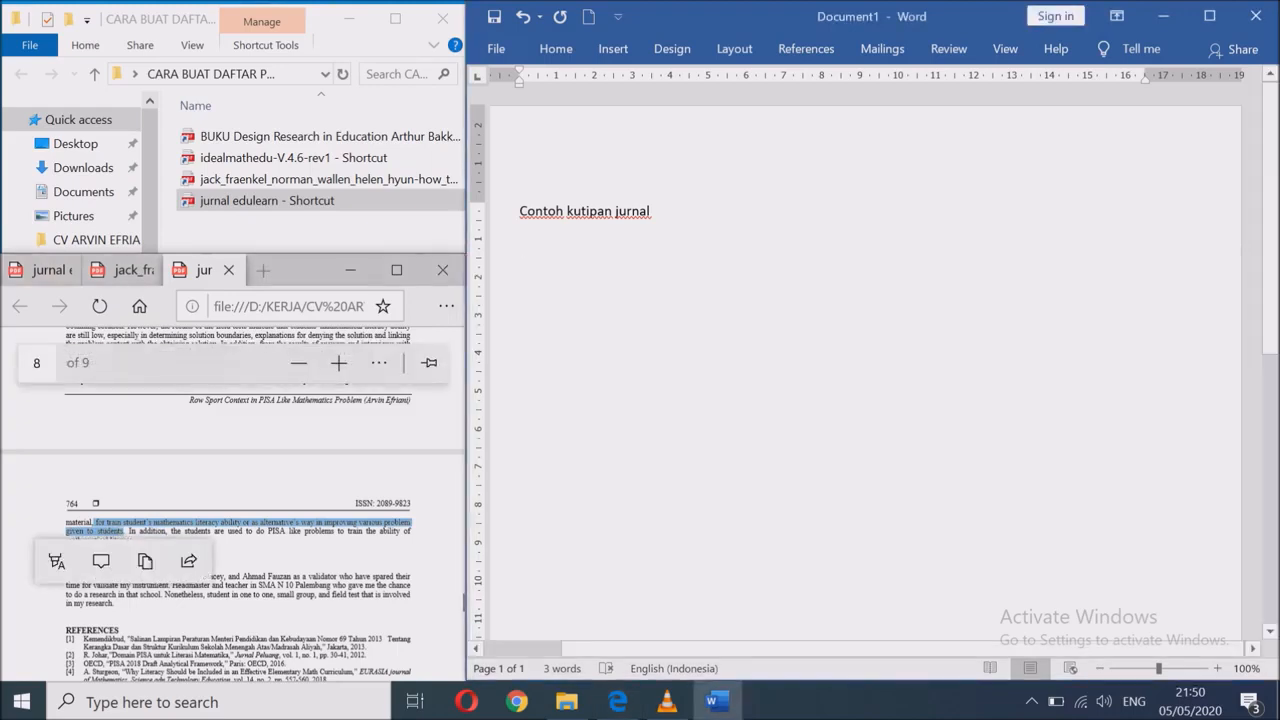
key("ctrl+v")
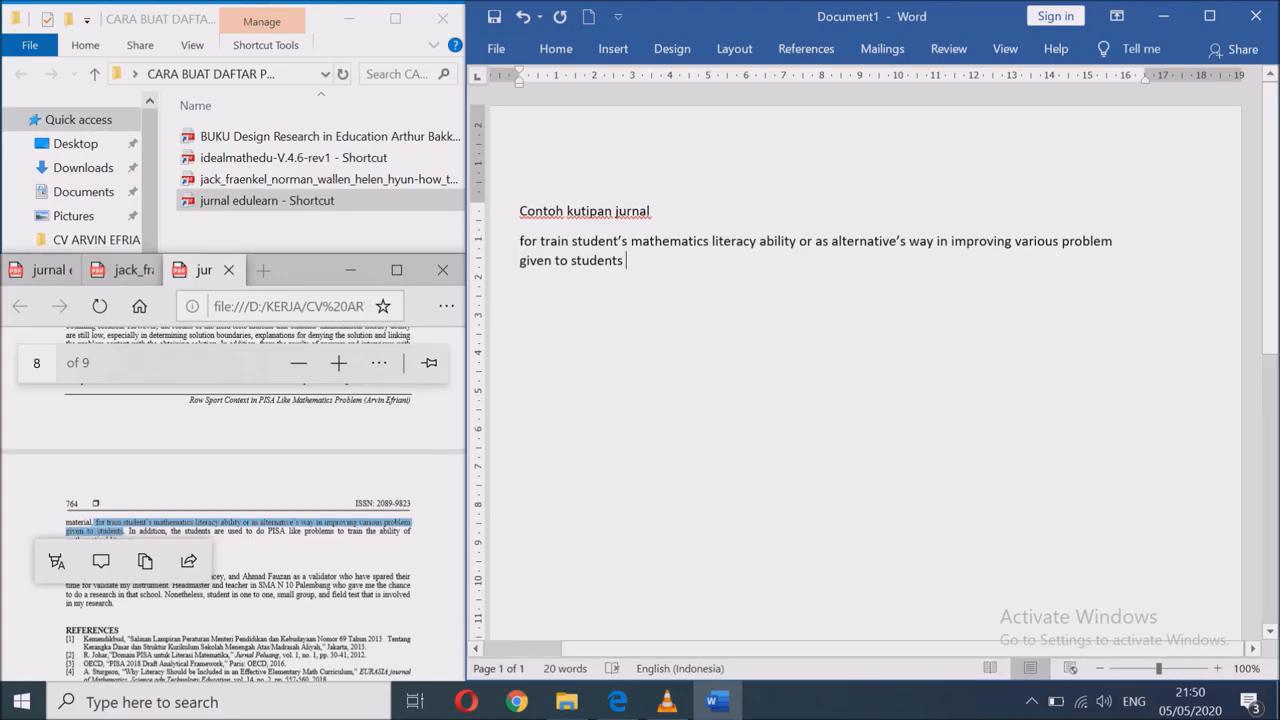
- Return the PDF to its first page and add a new citation source after the pasted quotation, with Journal Article as its type
left_click(250, 552)
left_click_drag(460, 602, 460, 349)
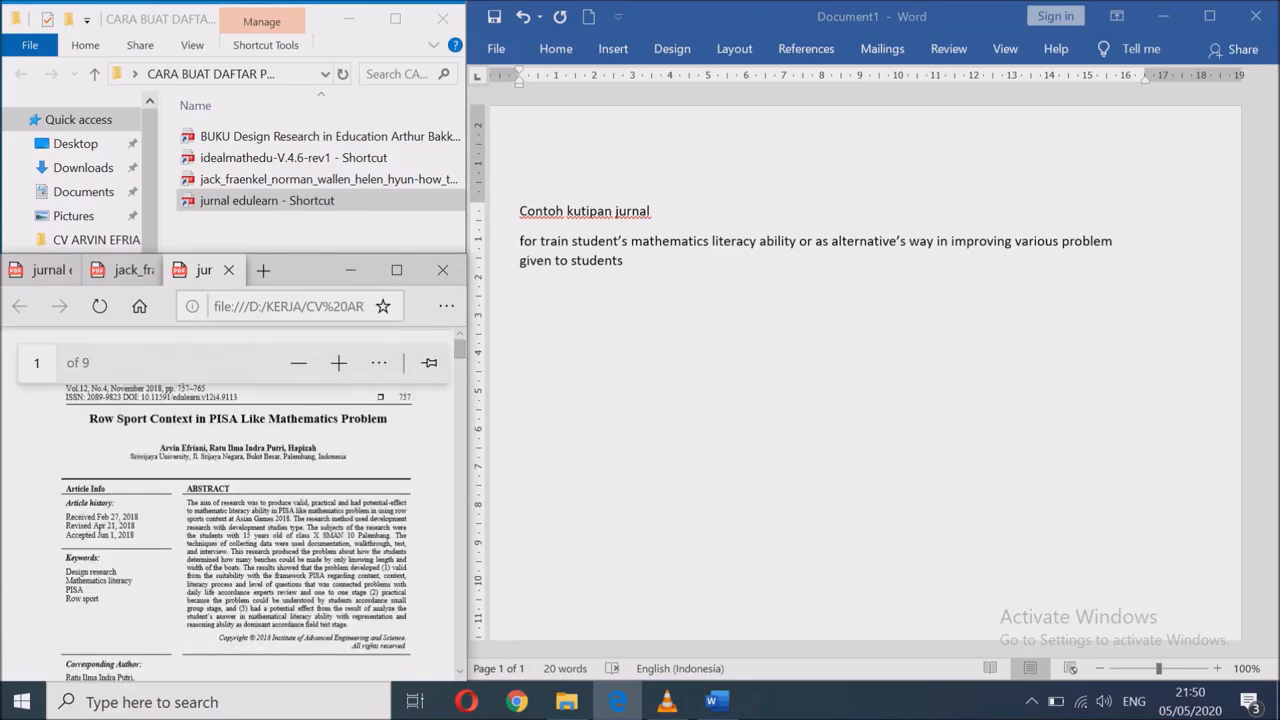
left_click(627, 262)
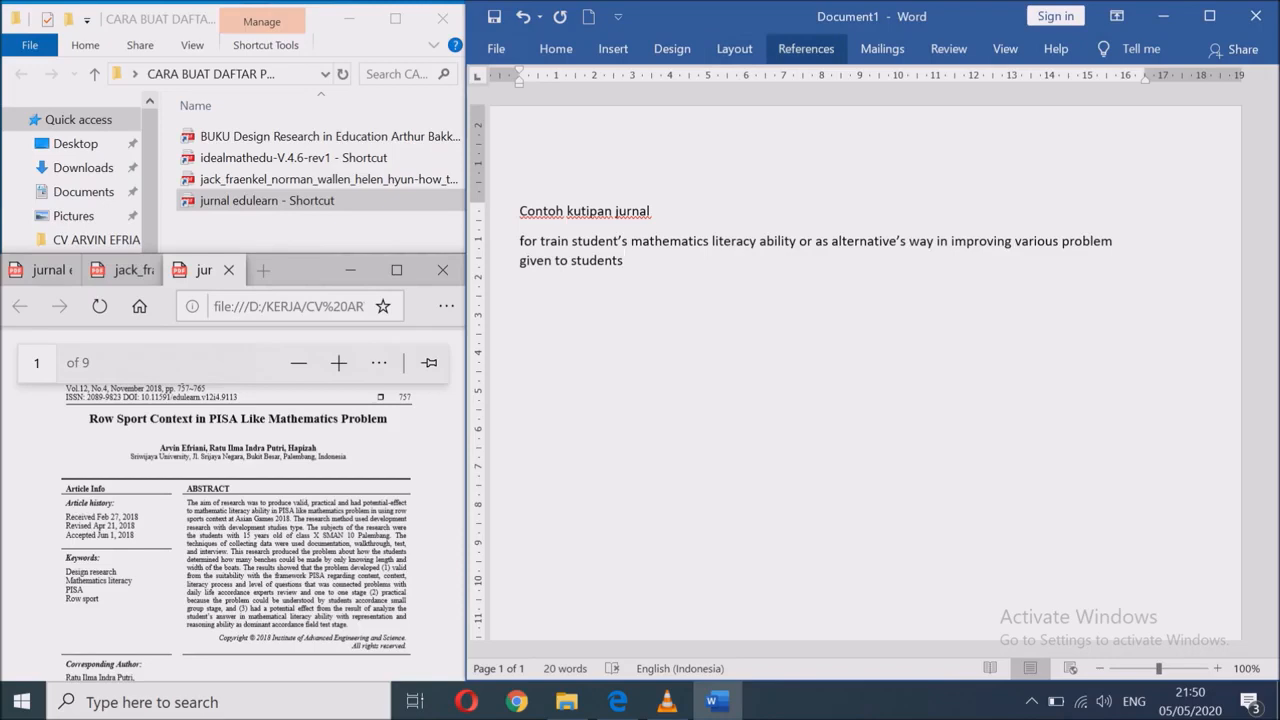
left_click(806, 48)
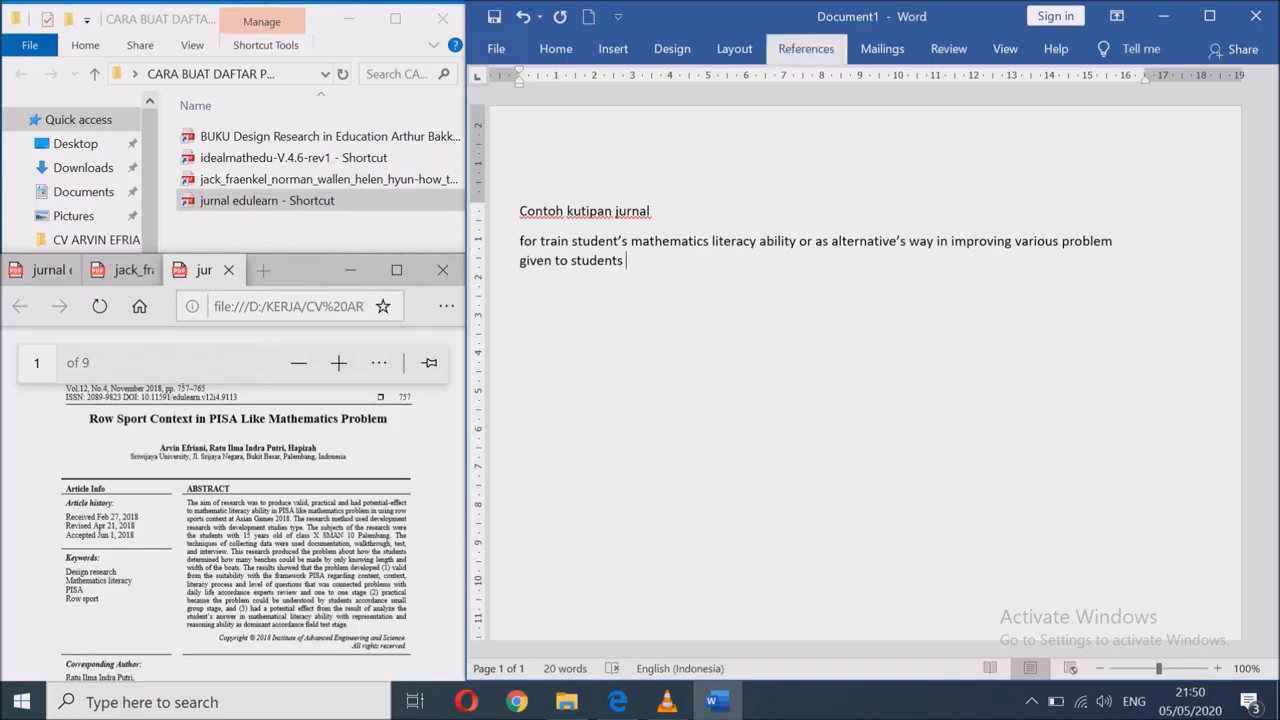
left_click(840, 115)
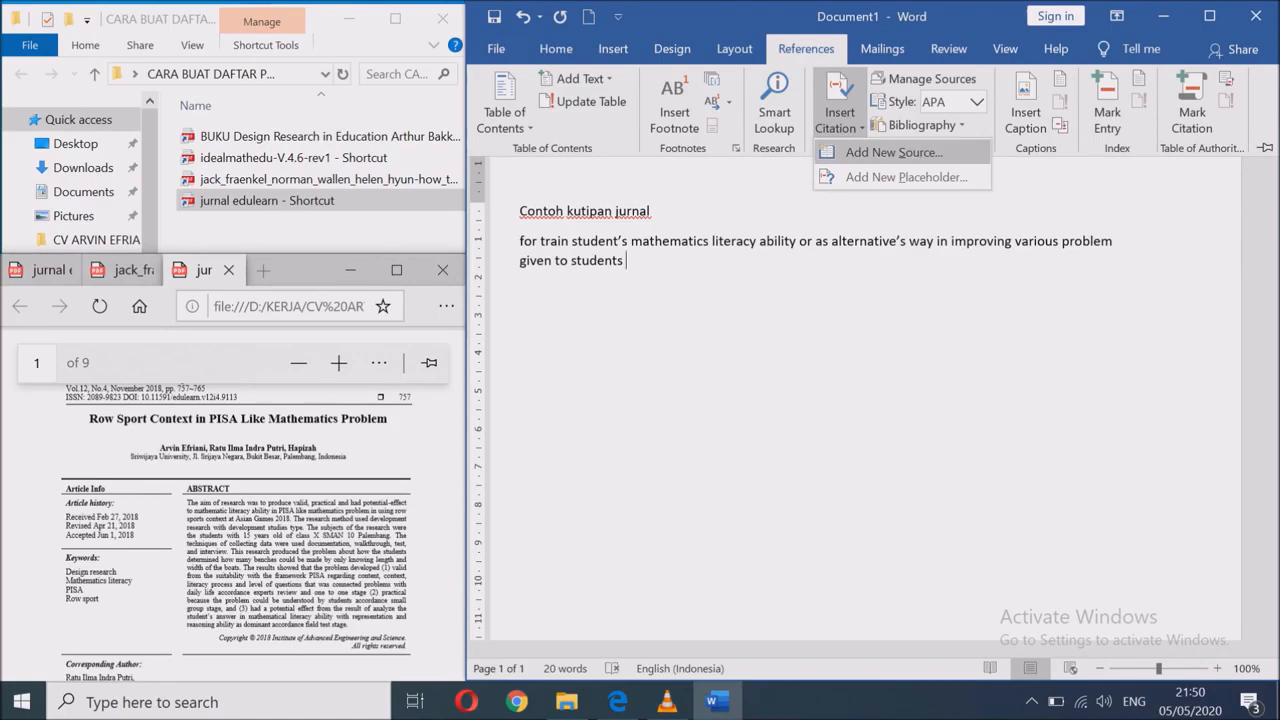
left_click(894, 153)
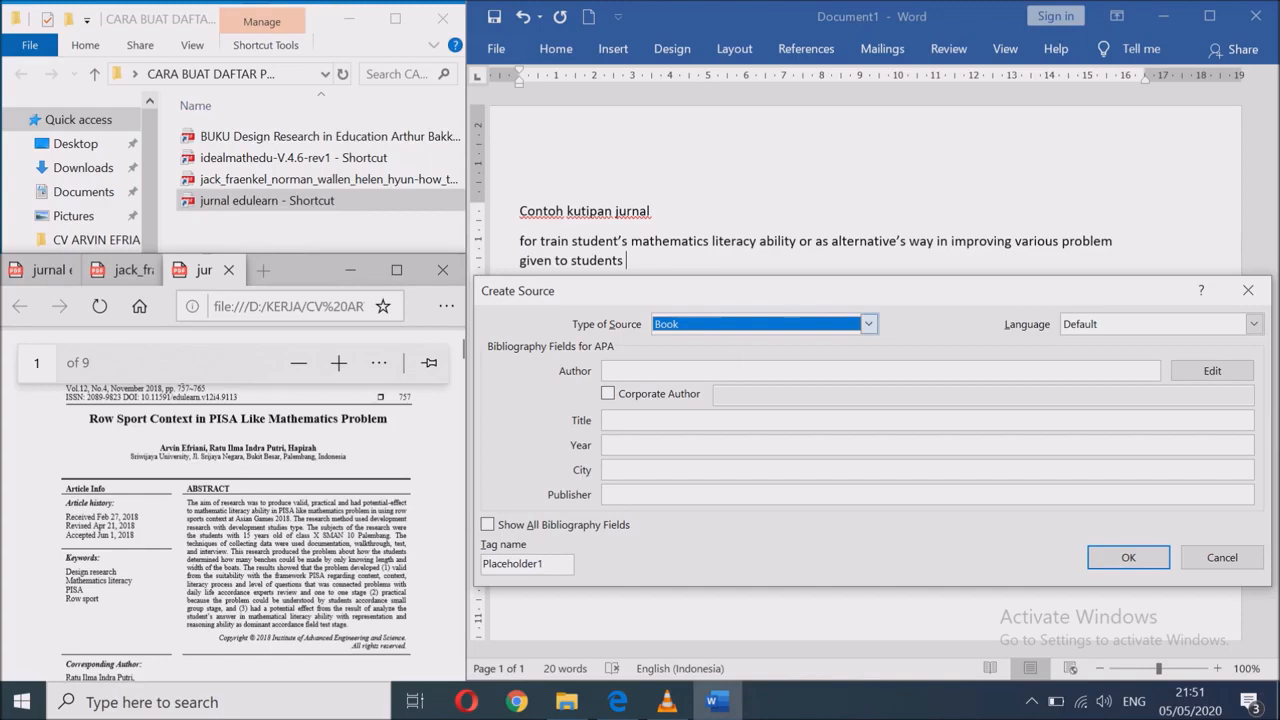
left_click(868, 324)
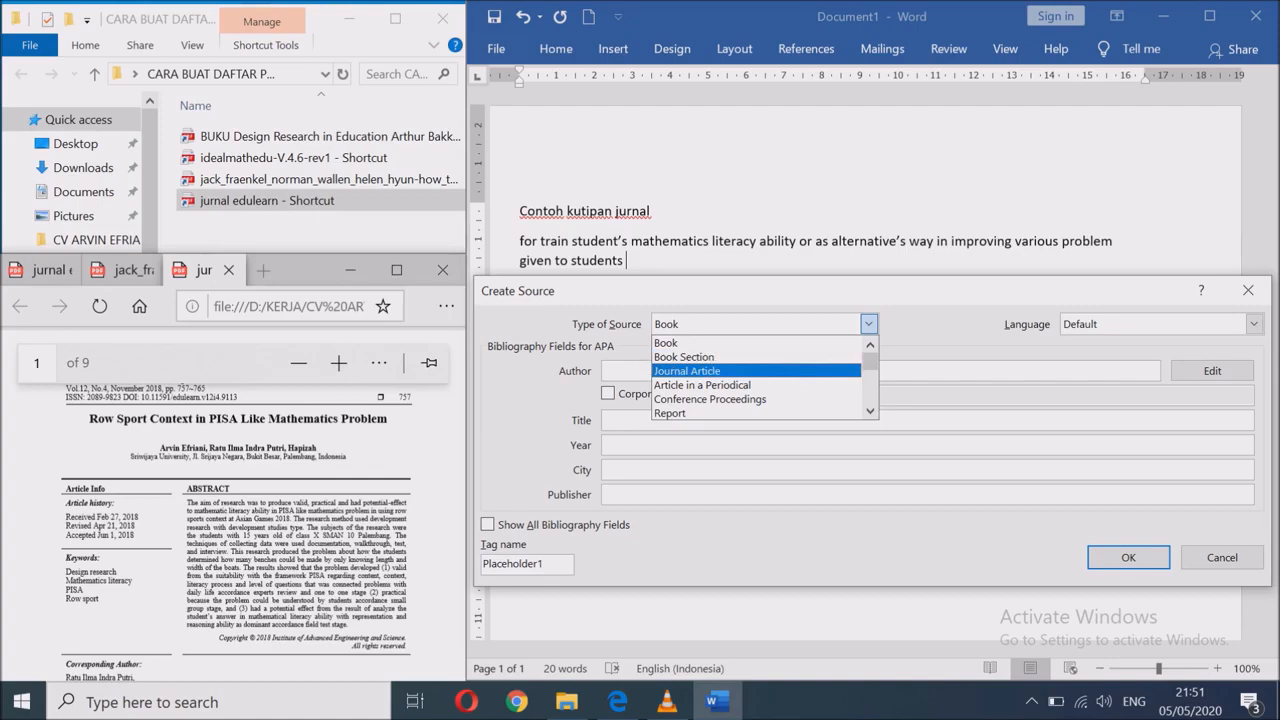
key("Return")
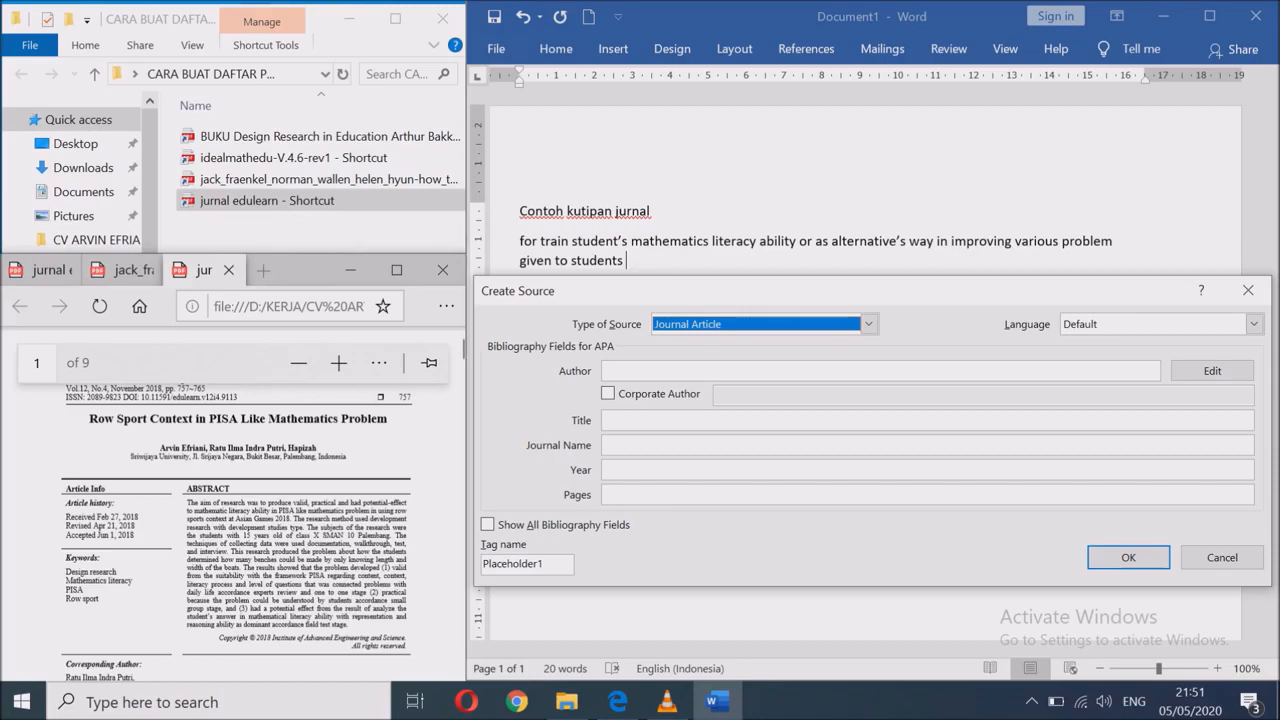
- Copy the three authors' names from the PDF into the source's Author field and separate them with semicolons
left_click_drag(160, 448, 318, 448)
key("ctrl+c")
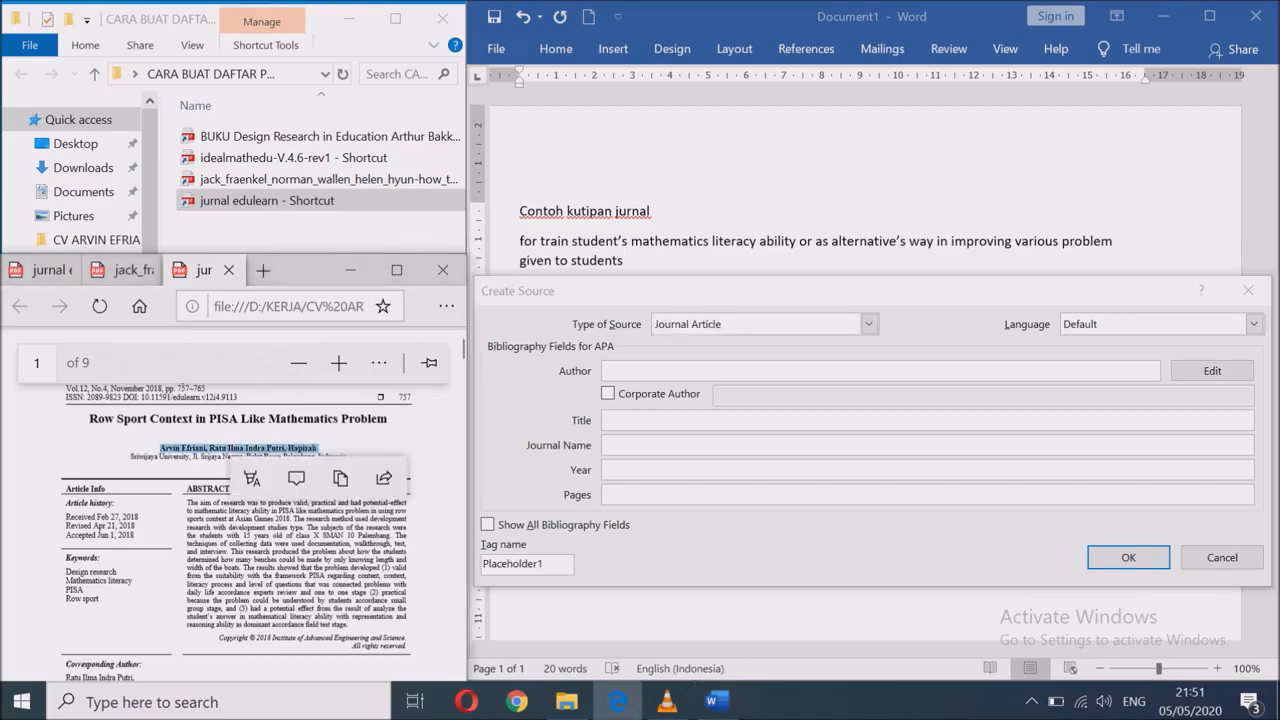
left_click(683, 371)
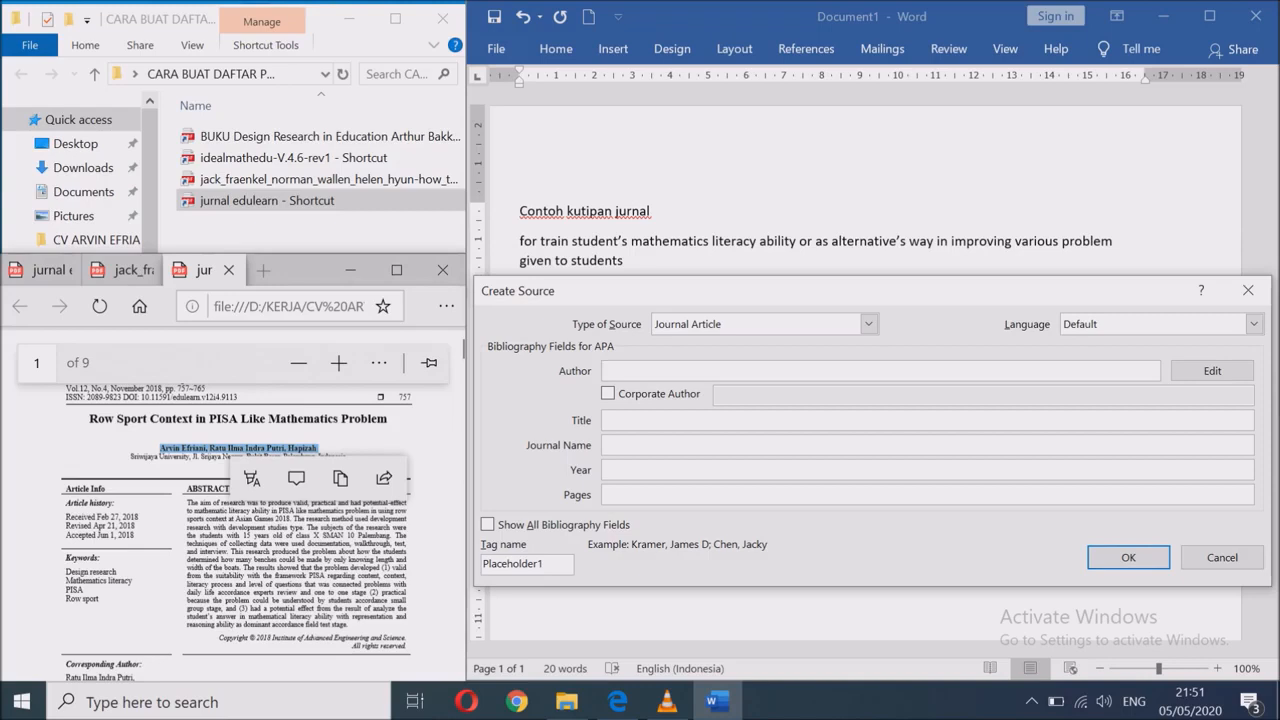
key("ctrl+v")
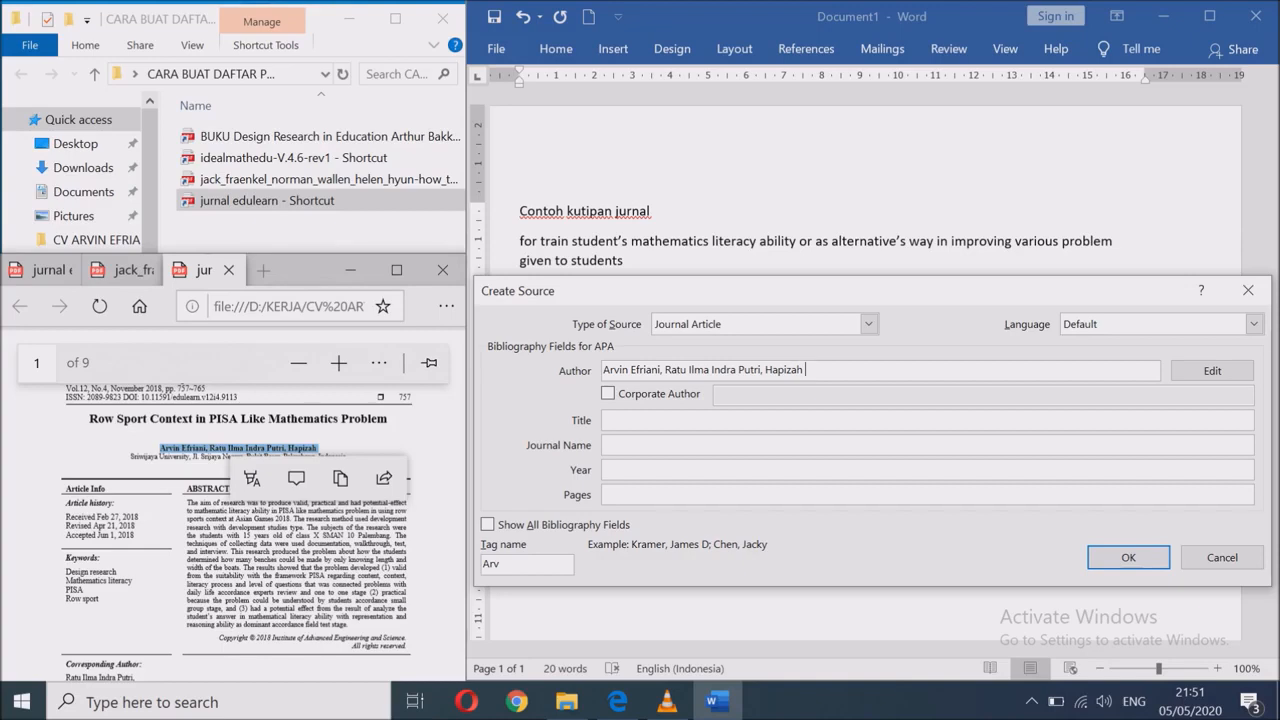
key("BackSpace")
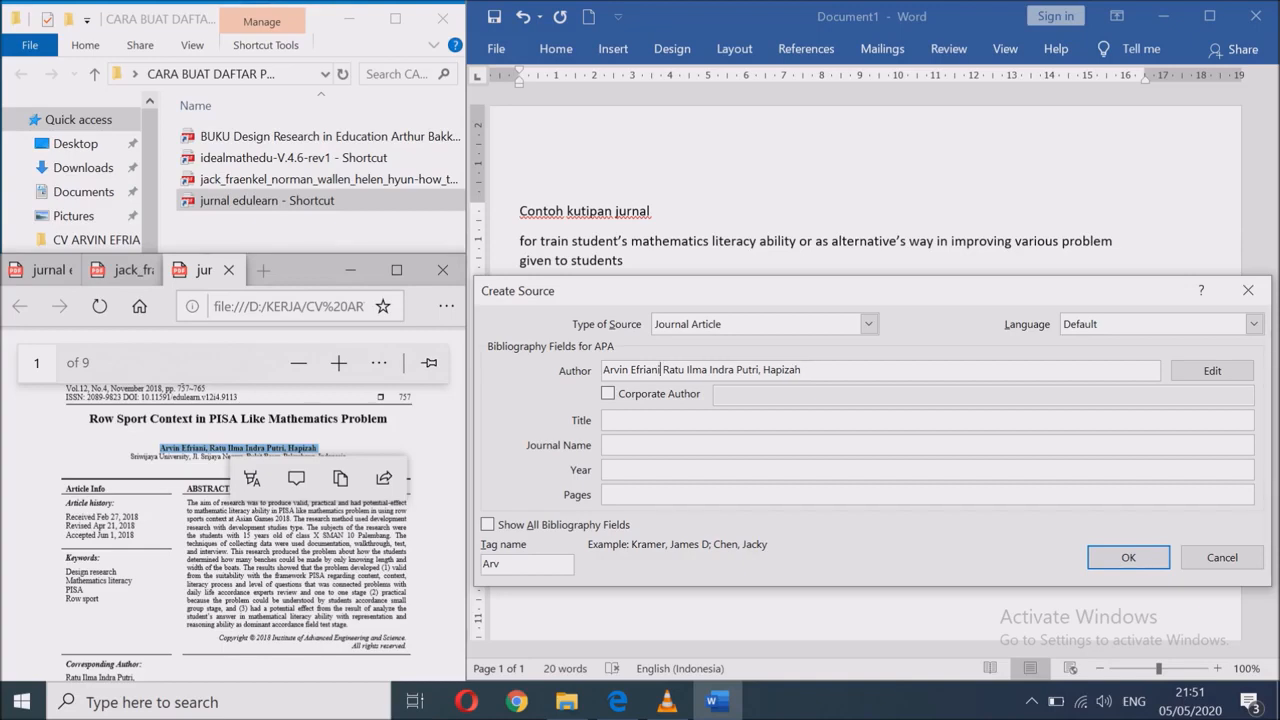
type(";")
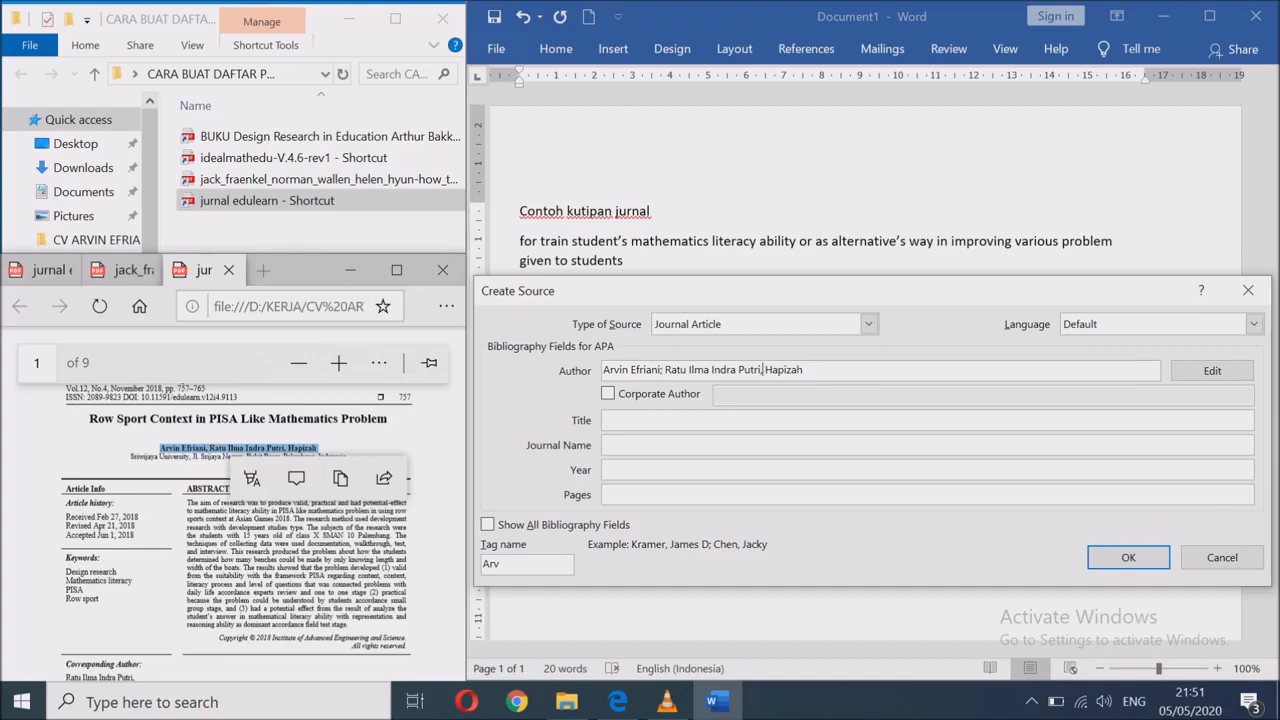
key("BackSpace")
type(";")
- Copy the article title "Row Sport Context in PISA Like Mathematics Problem" from the PDF into the source's Title field
left_click(350, 436)
left_click_drag(88, 418, 390, 418)
key("ctrl+c")
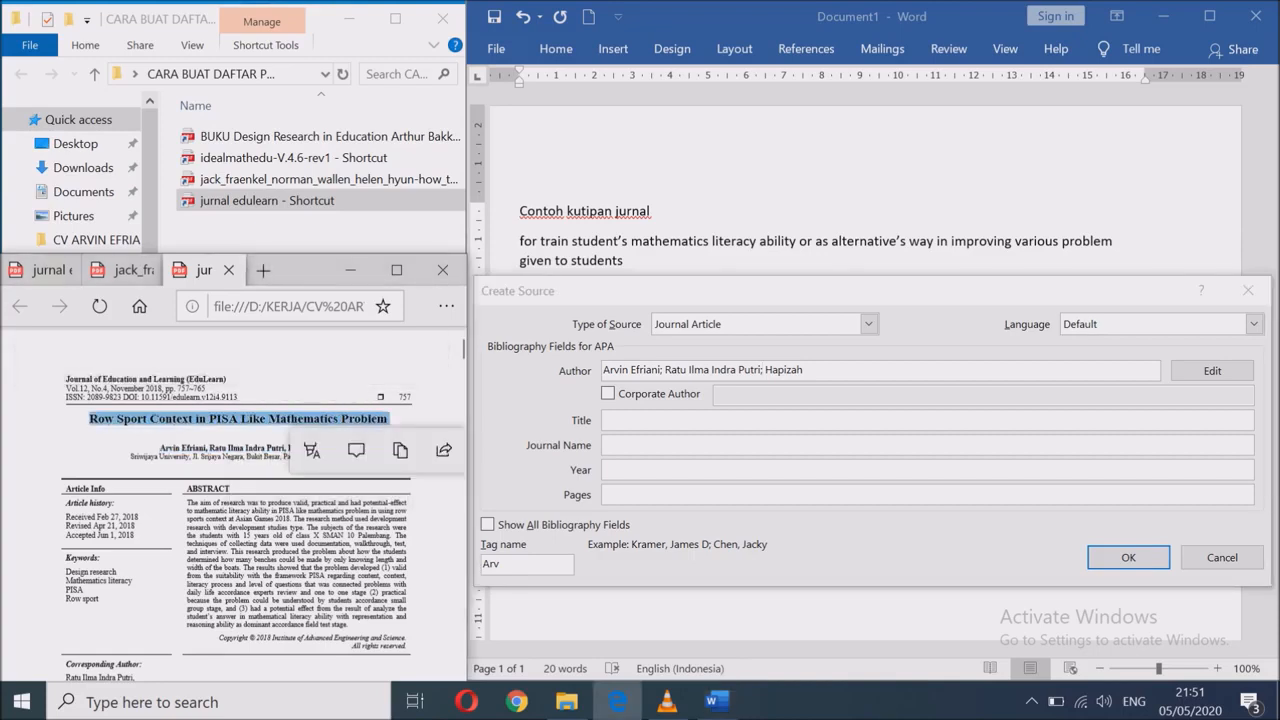
left_click(700, 420)
key("ctrl+v")
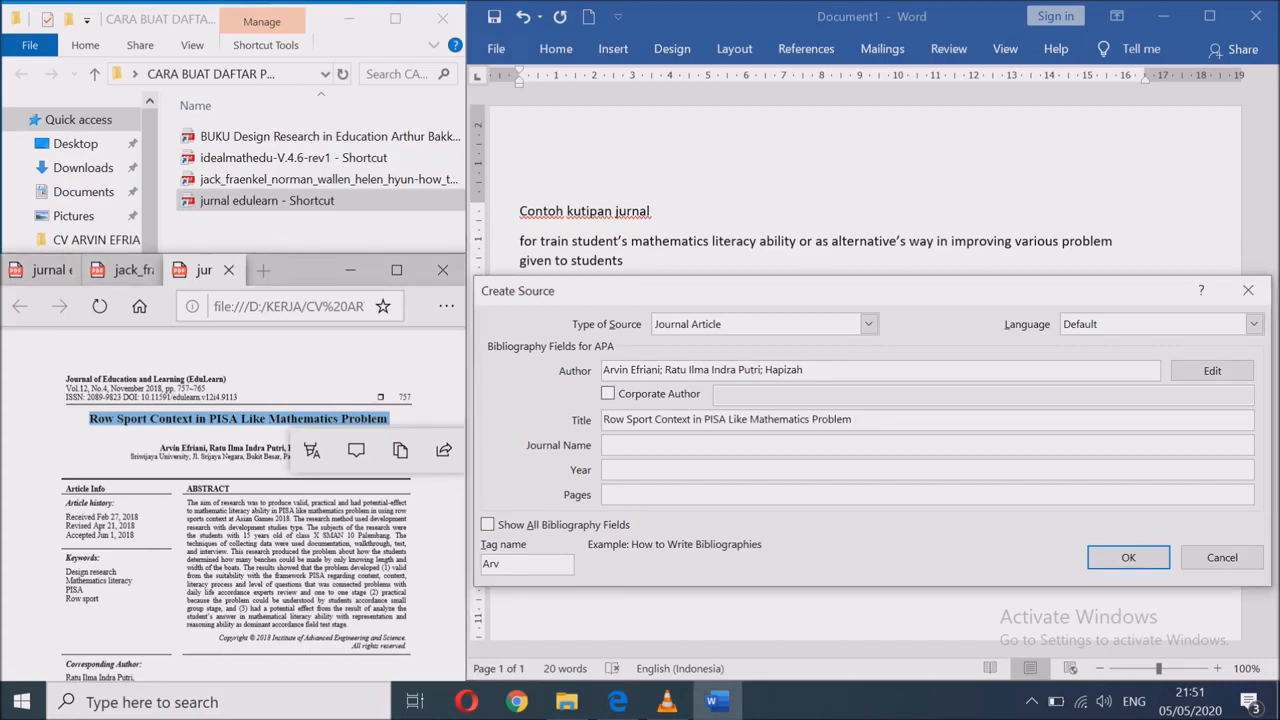
- Fill in the source's Journal Name with "Journal of Education and Learning (EduLearn)", copied from the PDF header
left_click_drag(66, 379, 226, 379)
key("ctrl+c")
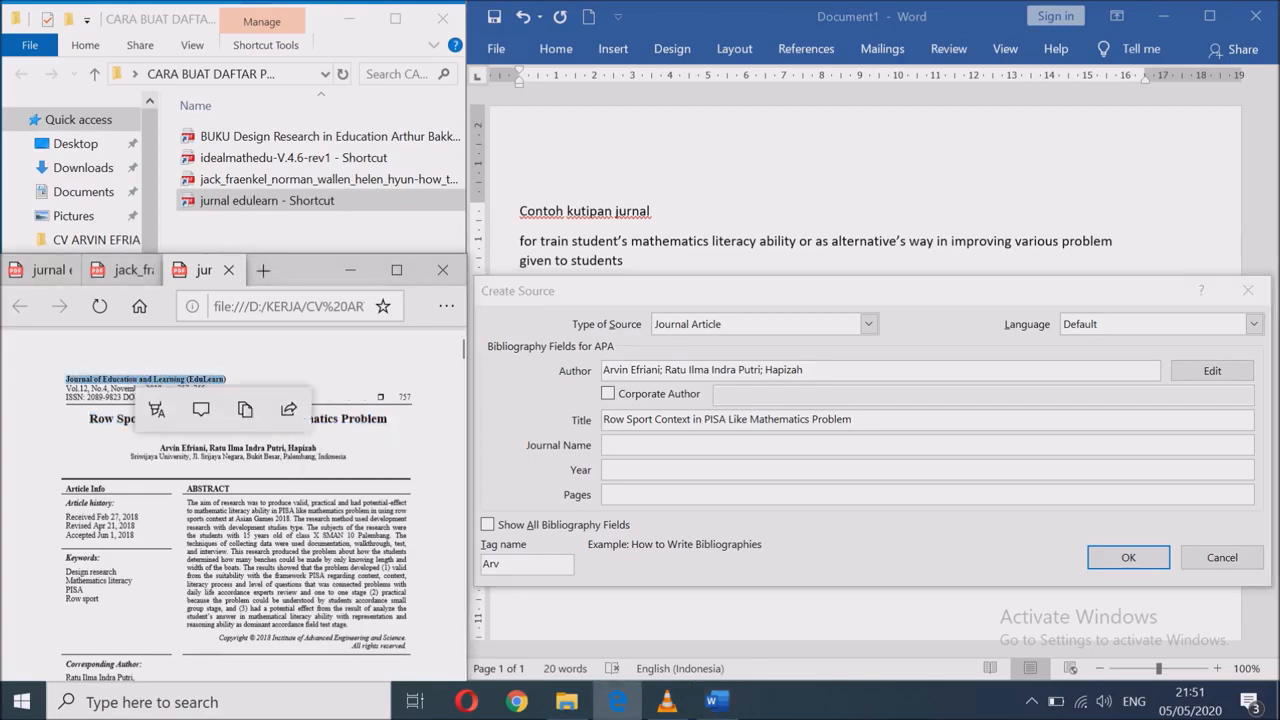
left_click(640, 445)
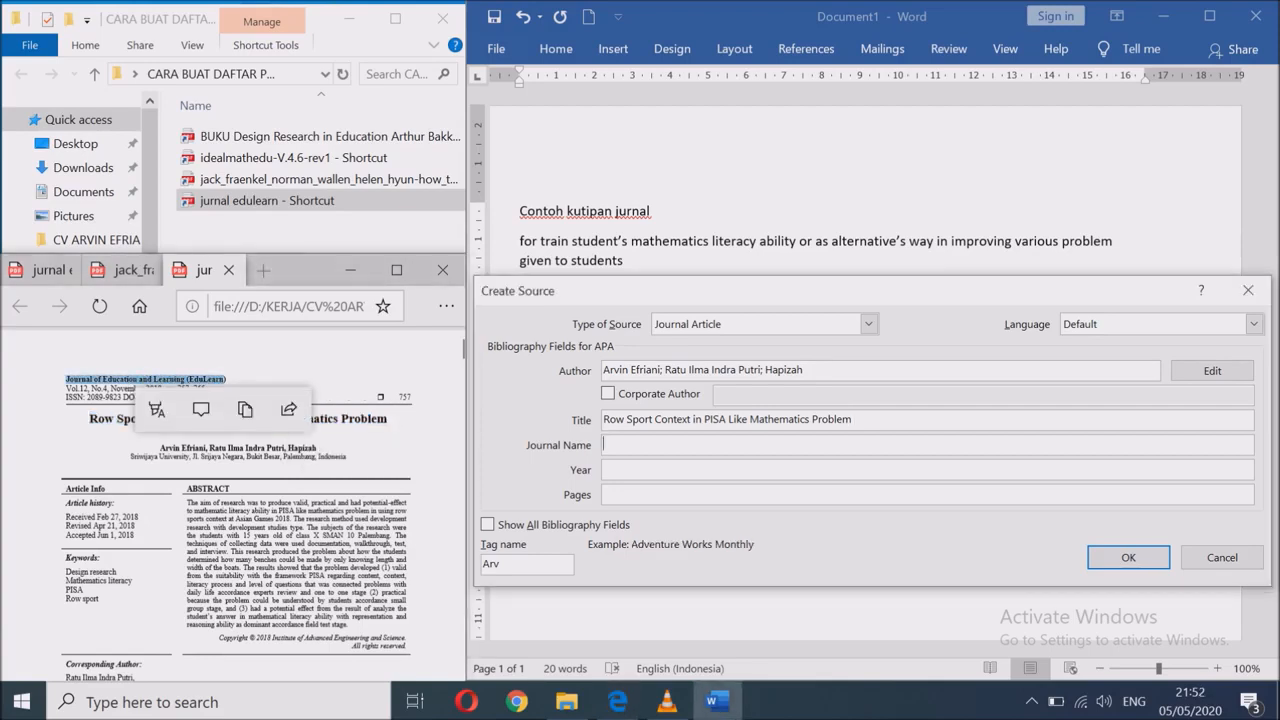
key("ctrl+v")
type(")")
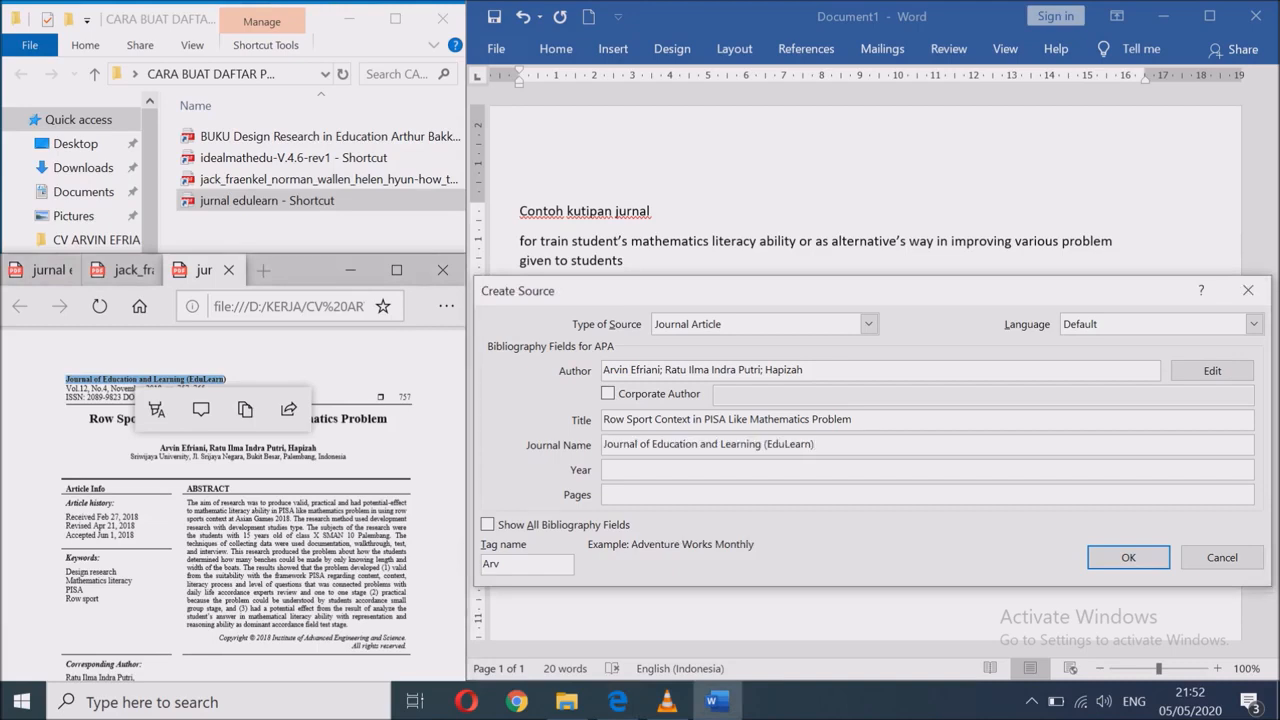
- Set the source's publication year to 2018
left_click(118, 408)
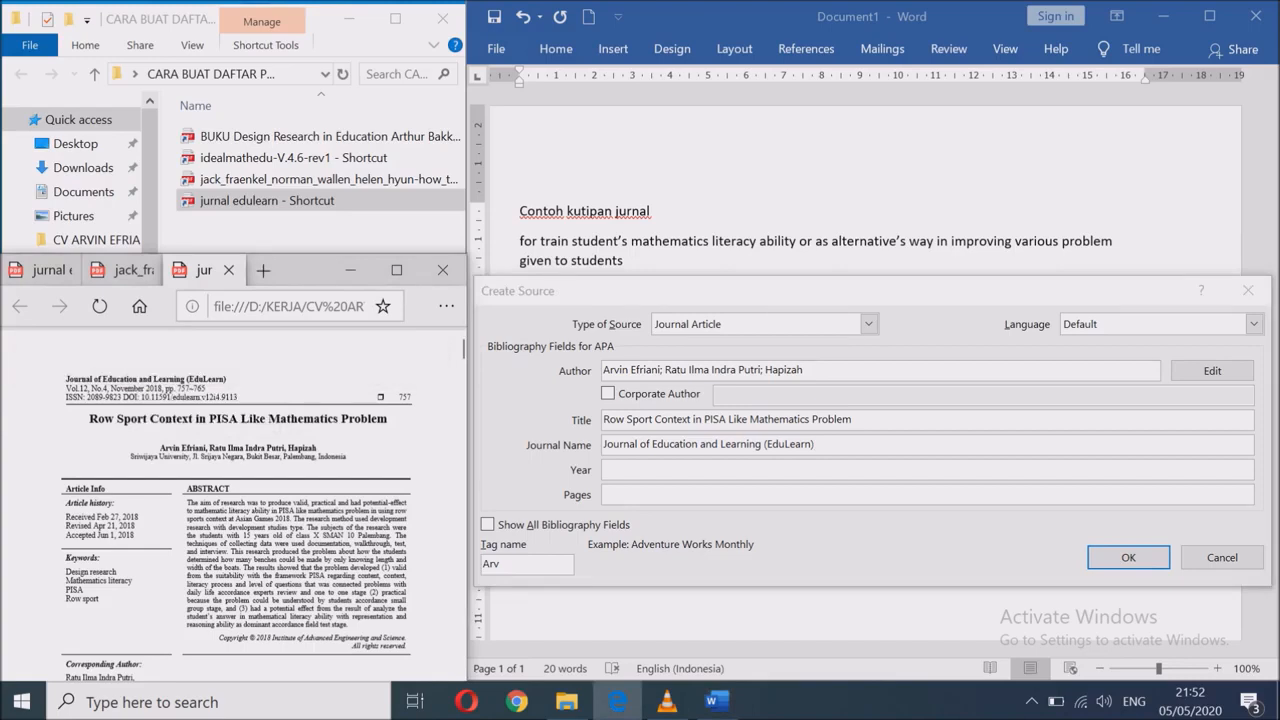
left_click(640, 470)
type("2018")
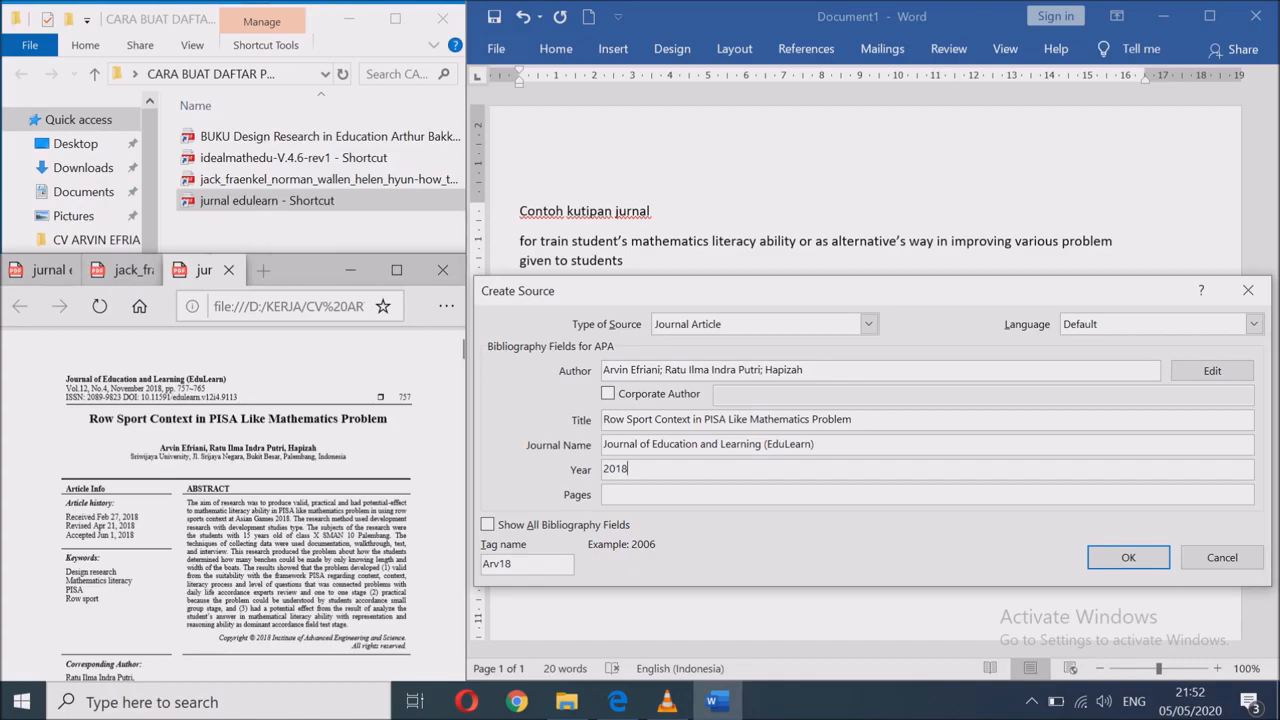
- Set the journal source's pages to 757-765 and show all of its bibliography fields
type("757-765")
left_click(488, 524)
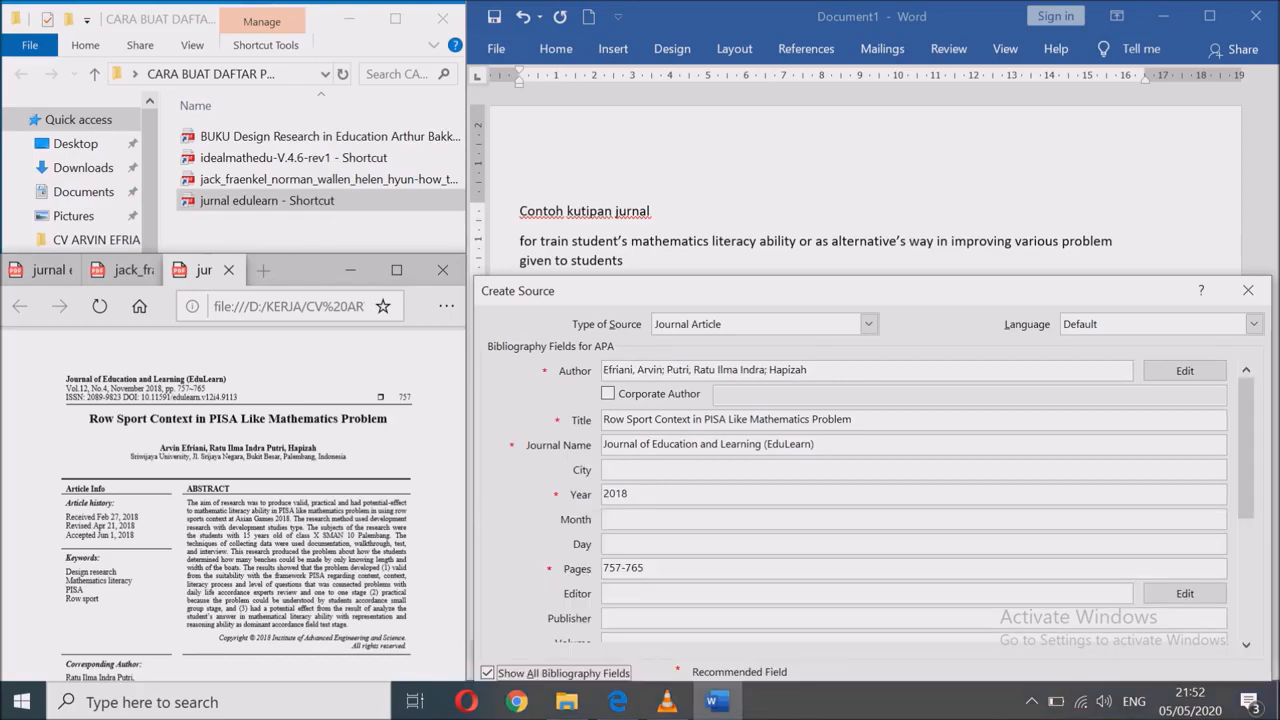
- Set the journal source's volume to 12 and its issue to 4
left_click_drag(1246, 440, 1246, 522)
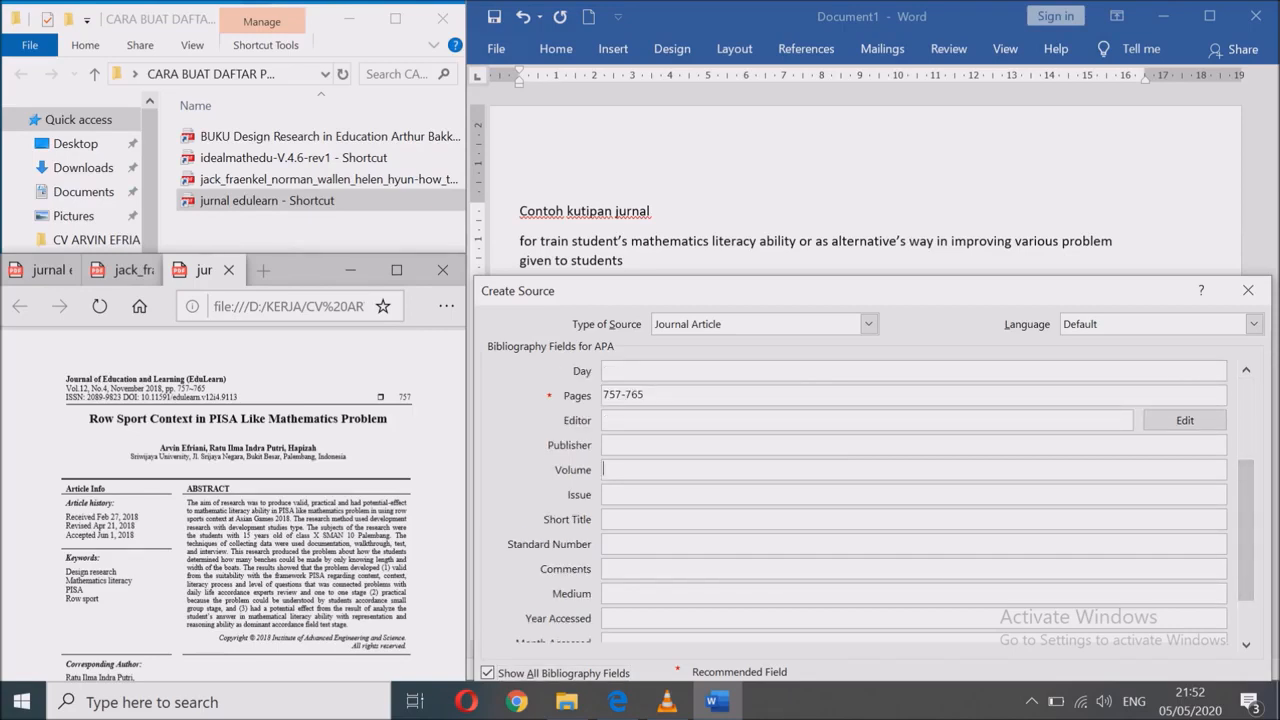
type("12")
type("4")
- Copy the DOI 10.11591/edulearn.v12i4.9113 from the article's PDF header into the source's DOI field
left_click_drag(1246, 530, 1246, 567)
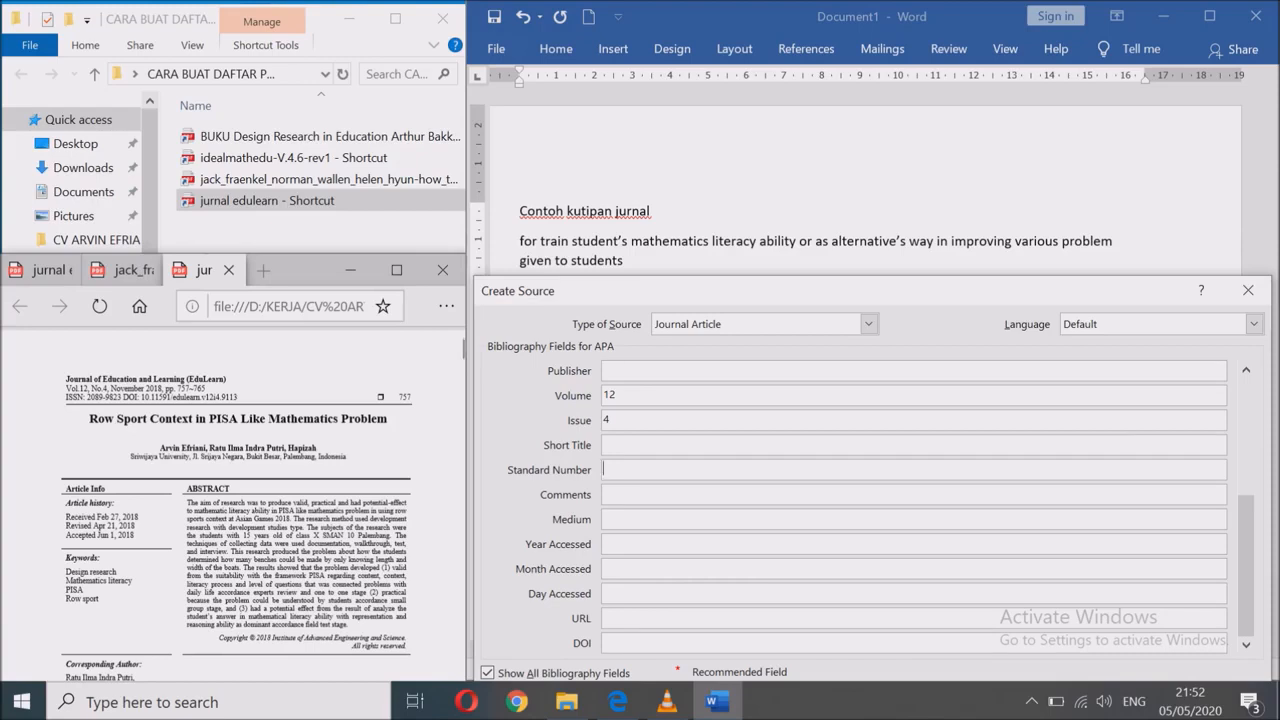
left_click_drag(239, 398, 138, 398)
key("ctrl+c")
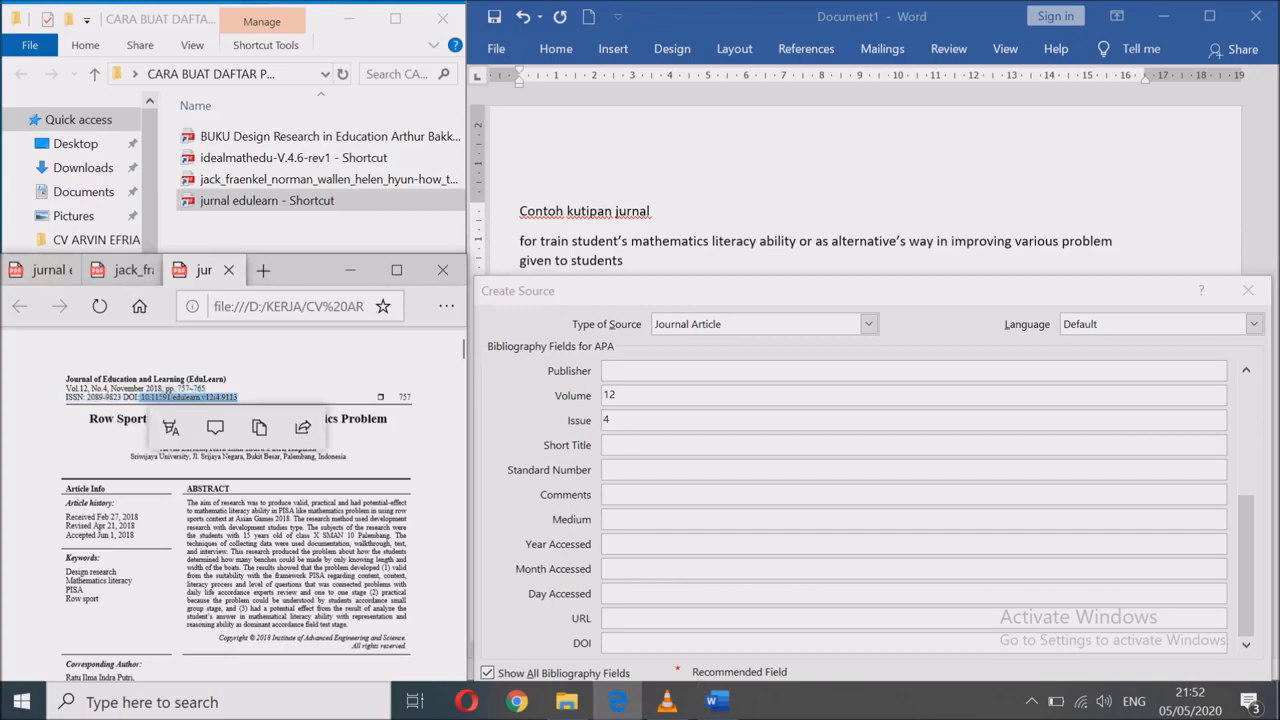
left_click(640, 643)
key("ctrl+v")
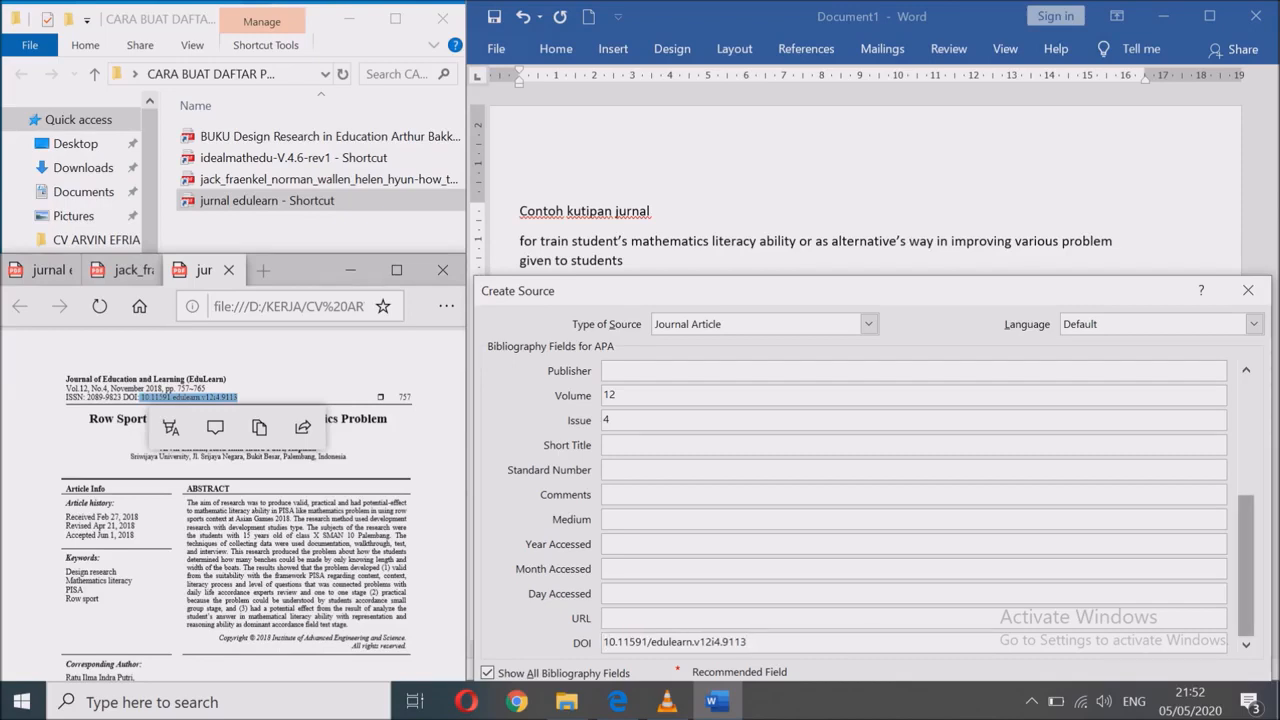
- Review and save the completed journal source to insert its citation, and end the quoted sentence with a period
left_click_drag(1246, 565, 1246, 447)
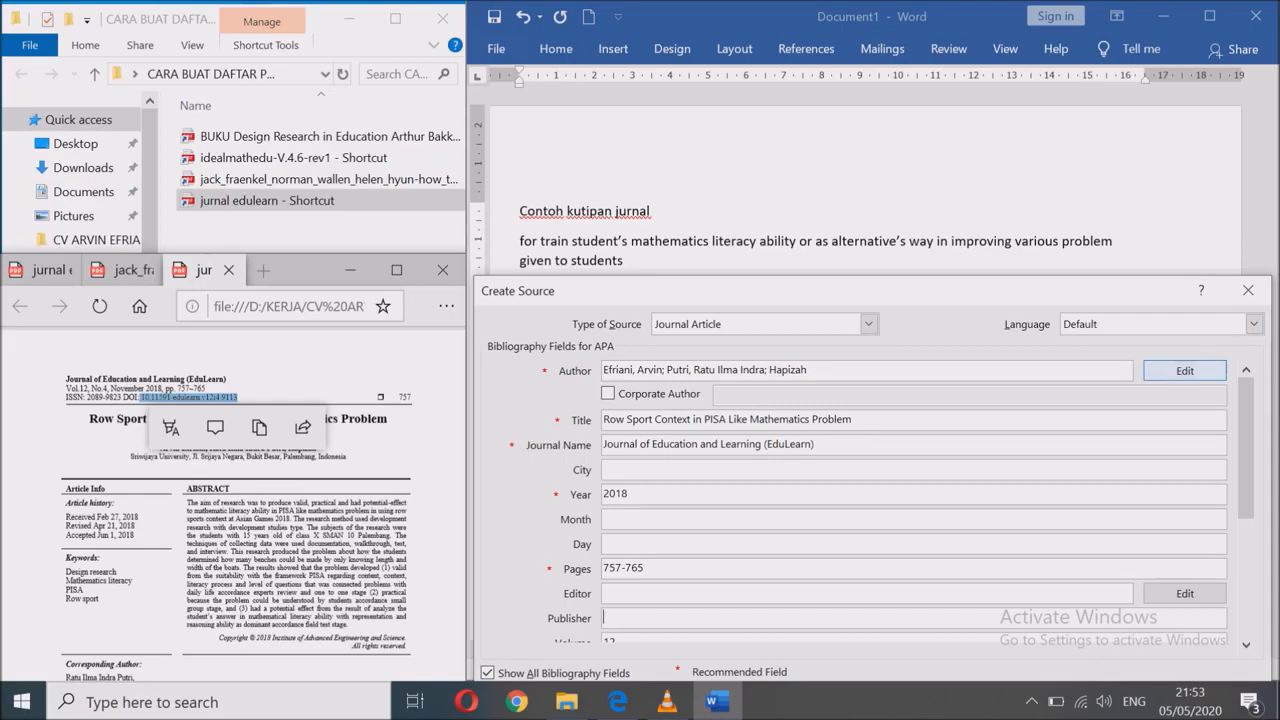
left_click_drag(1246, 431, 1246, 558)
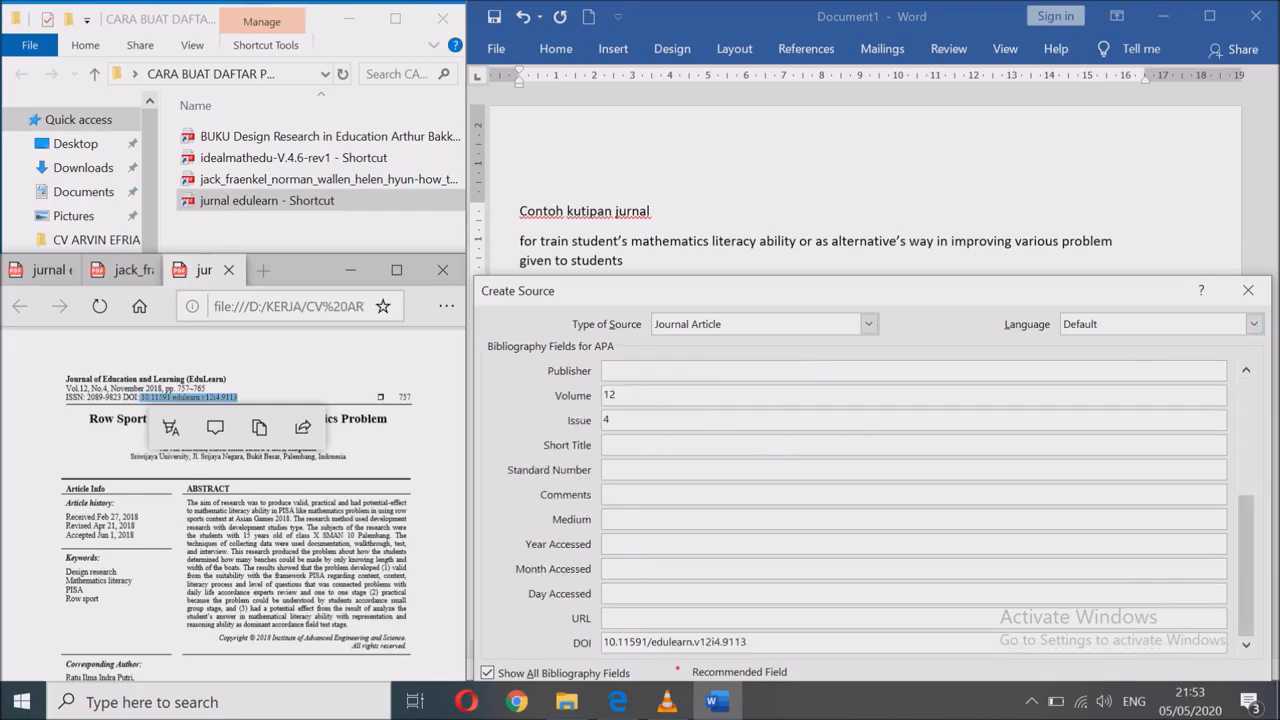
left_click_drag(860, 291, 859, 230)
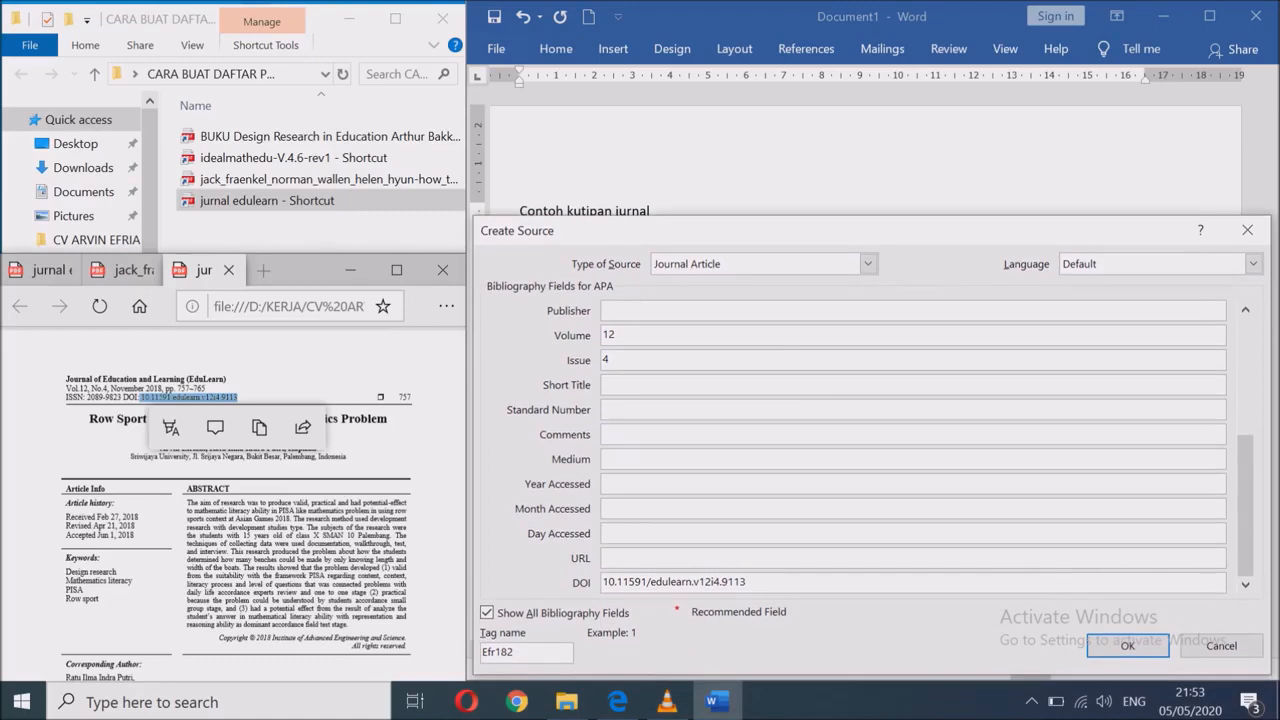
left_click(1127, 646)
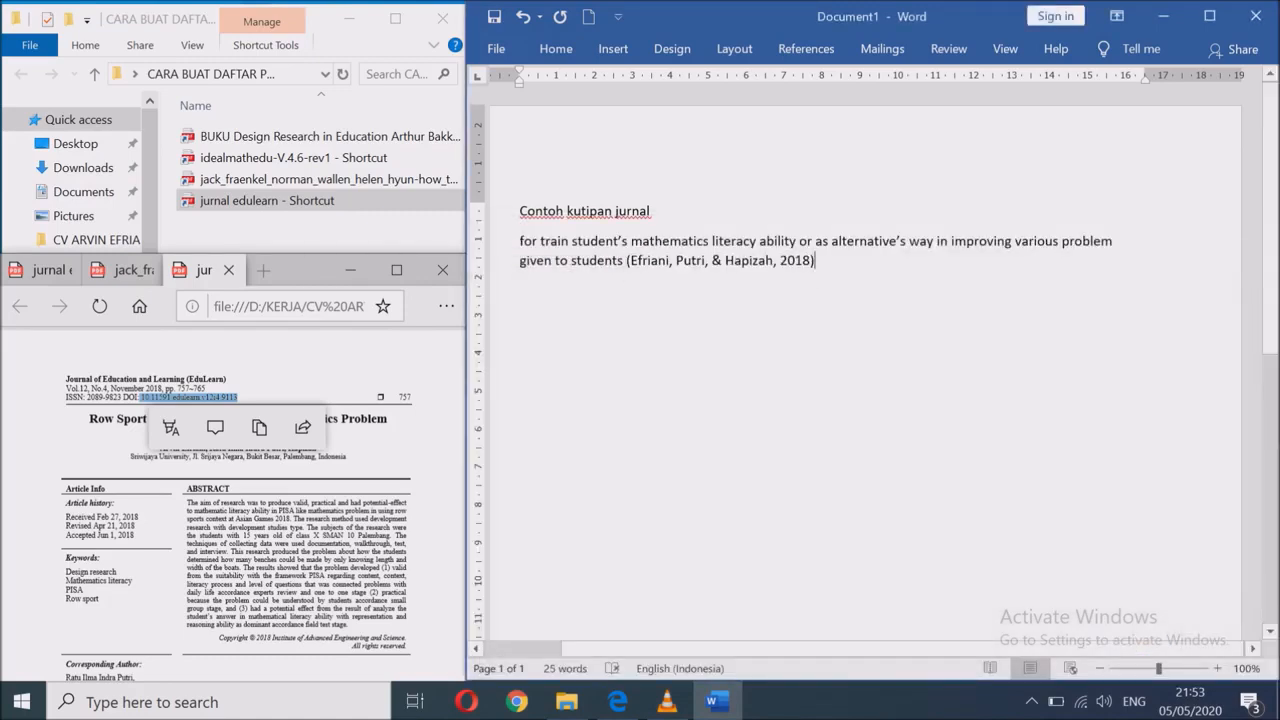
type(".")
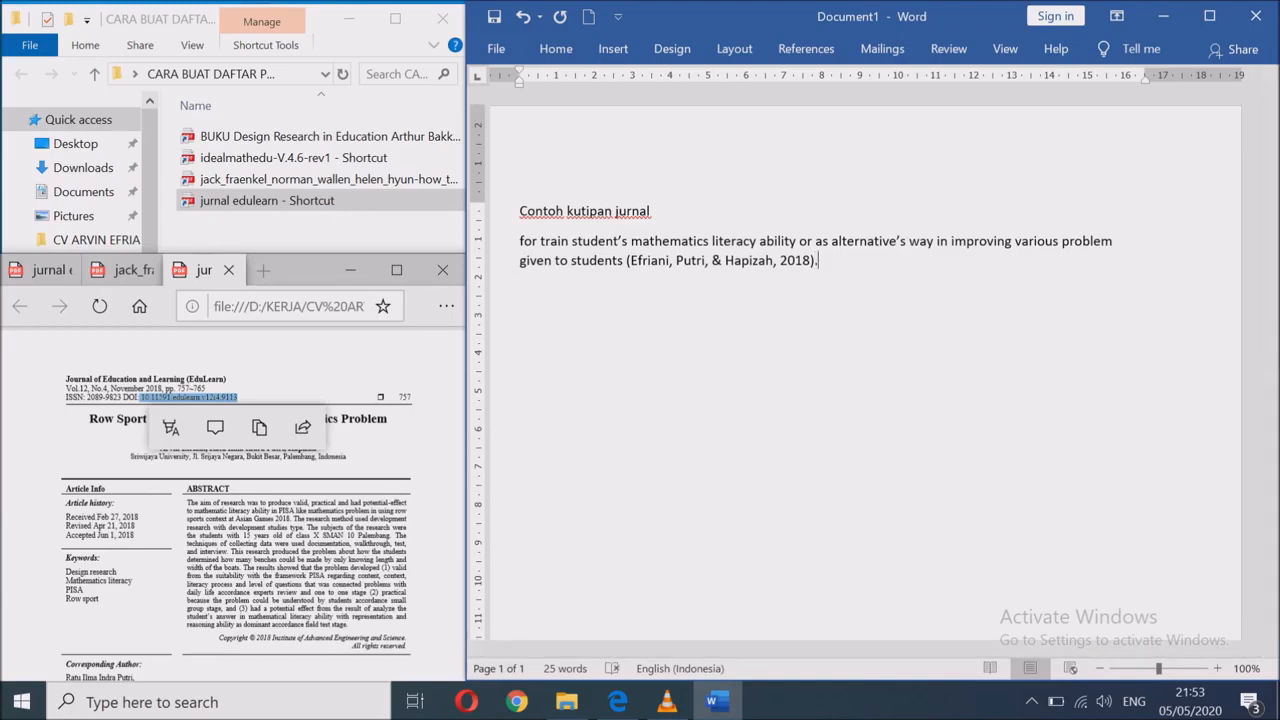
- Add the heading line "Contoh kutipan buku" below the journal quotation, separated from it by an empty line
key("Return")
key("Return")
type("don")
type("toh kut")
type("ipan buku")
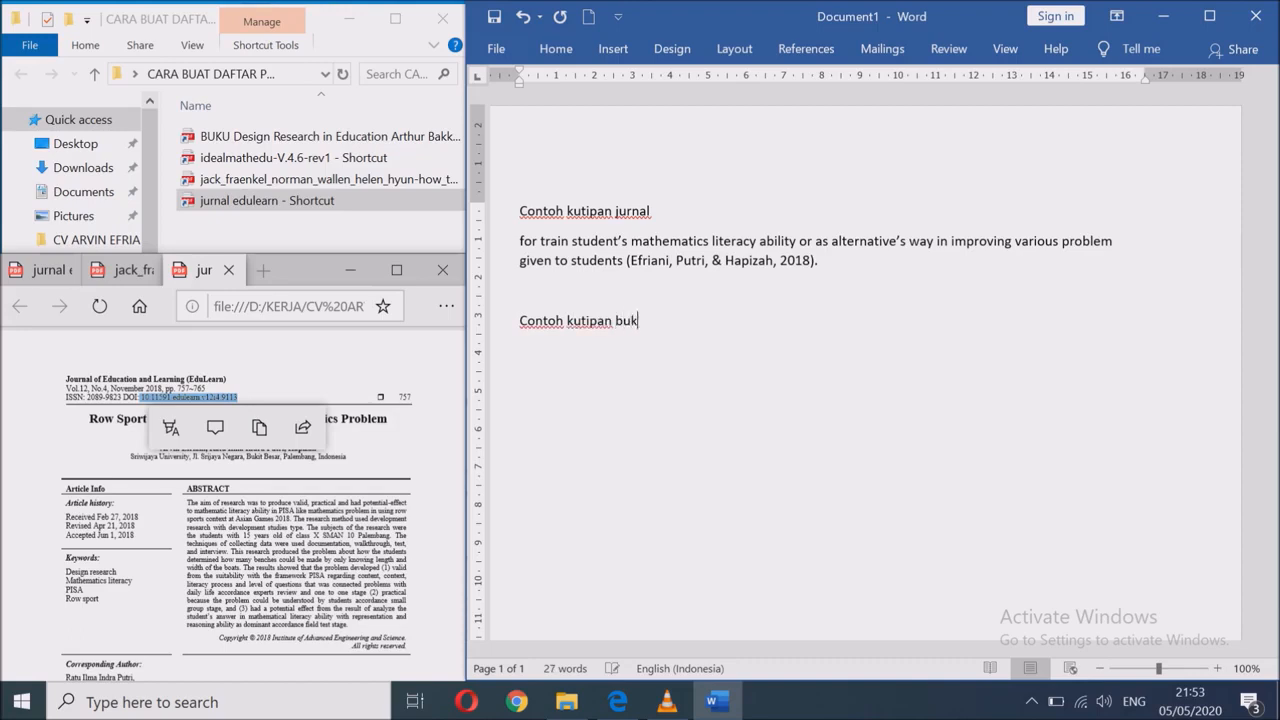
key("Return")
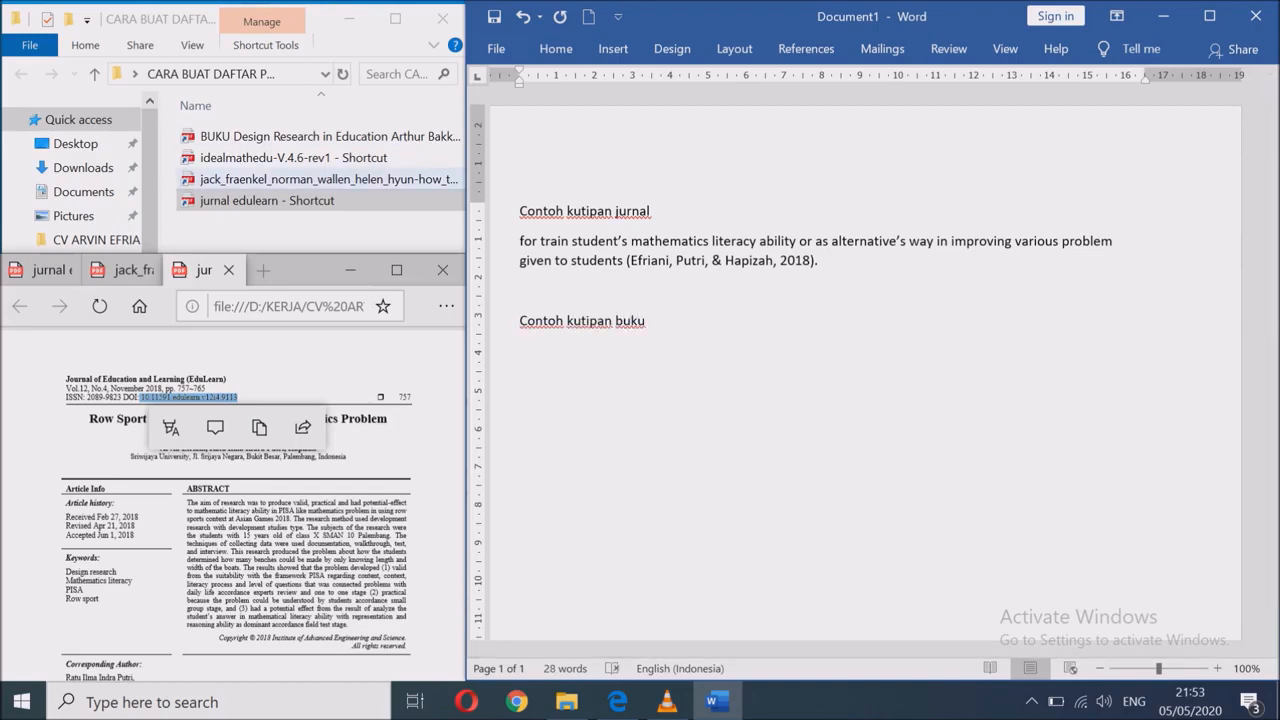
- Open the PDF of the book "How to Design and Evaluate Research in Education" and show its title page at a reduced zoom
double_click(328, 180)
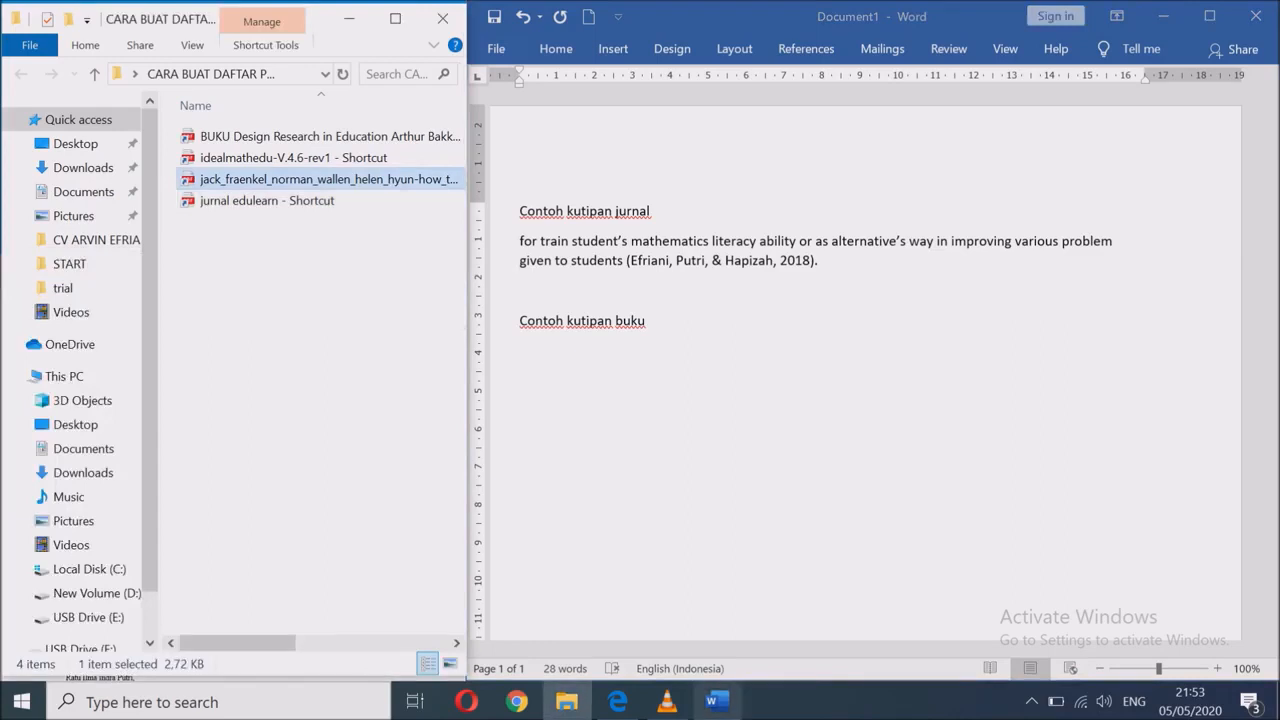
left_click(617, 702)
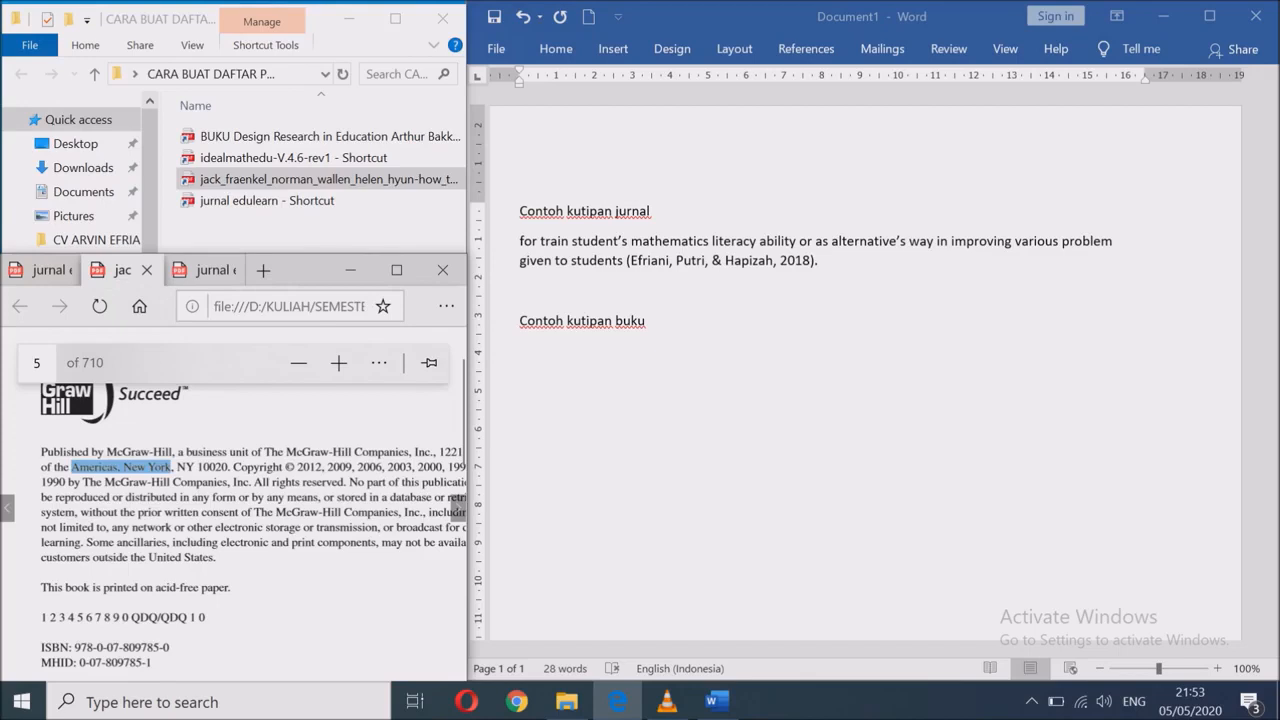
left_click(299, 363)
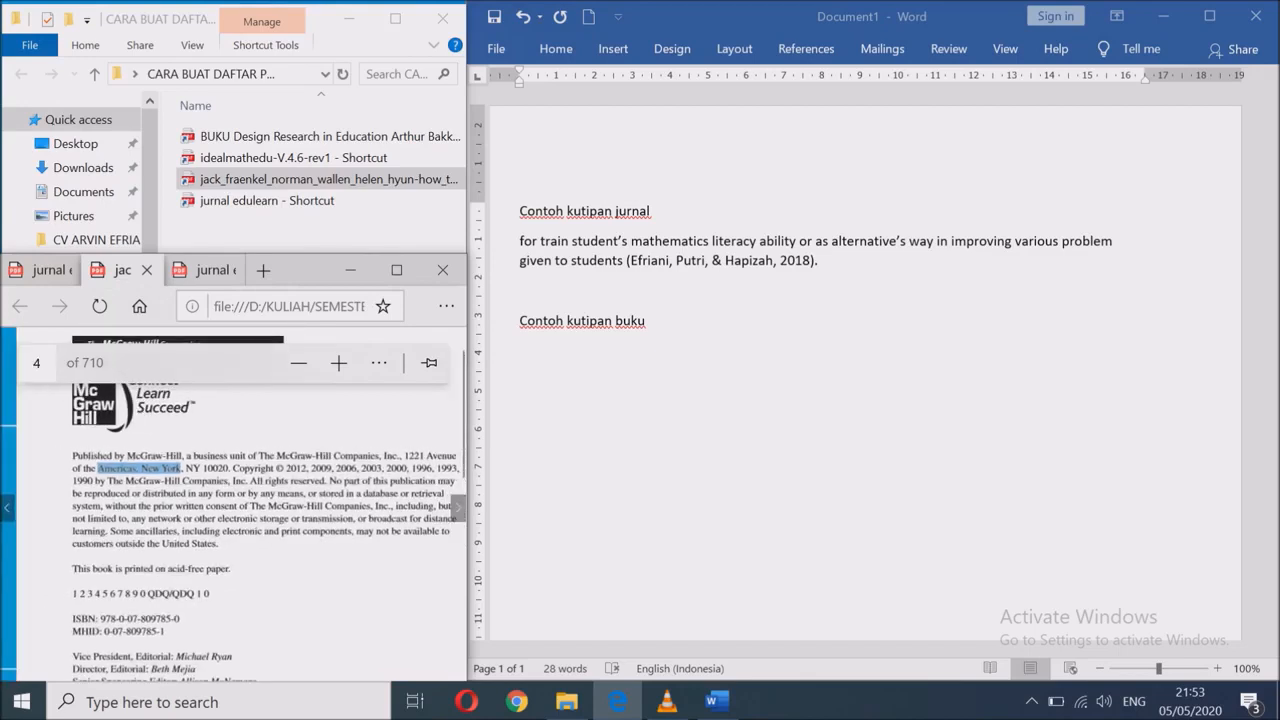
scroll(233, 505, "left", 5)
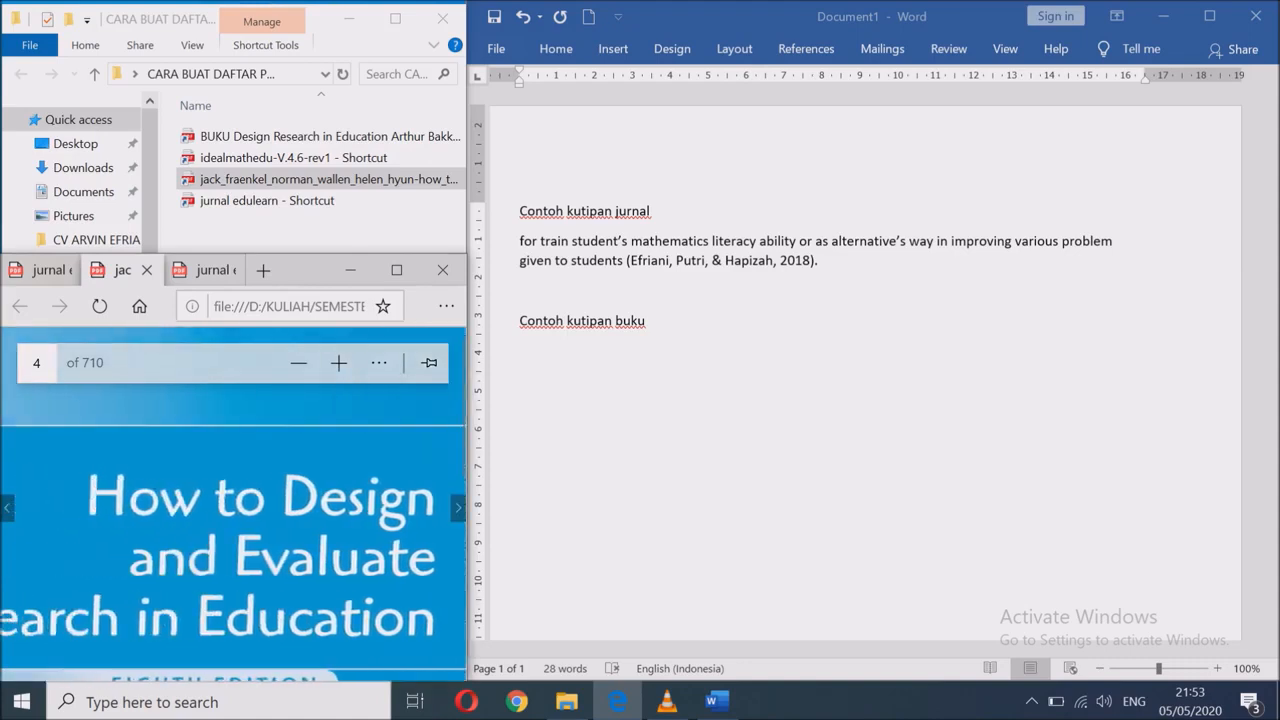
scroll(233, 505, "left", 2)
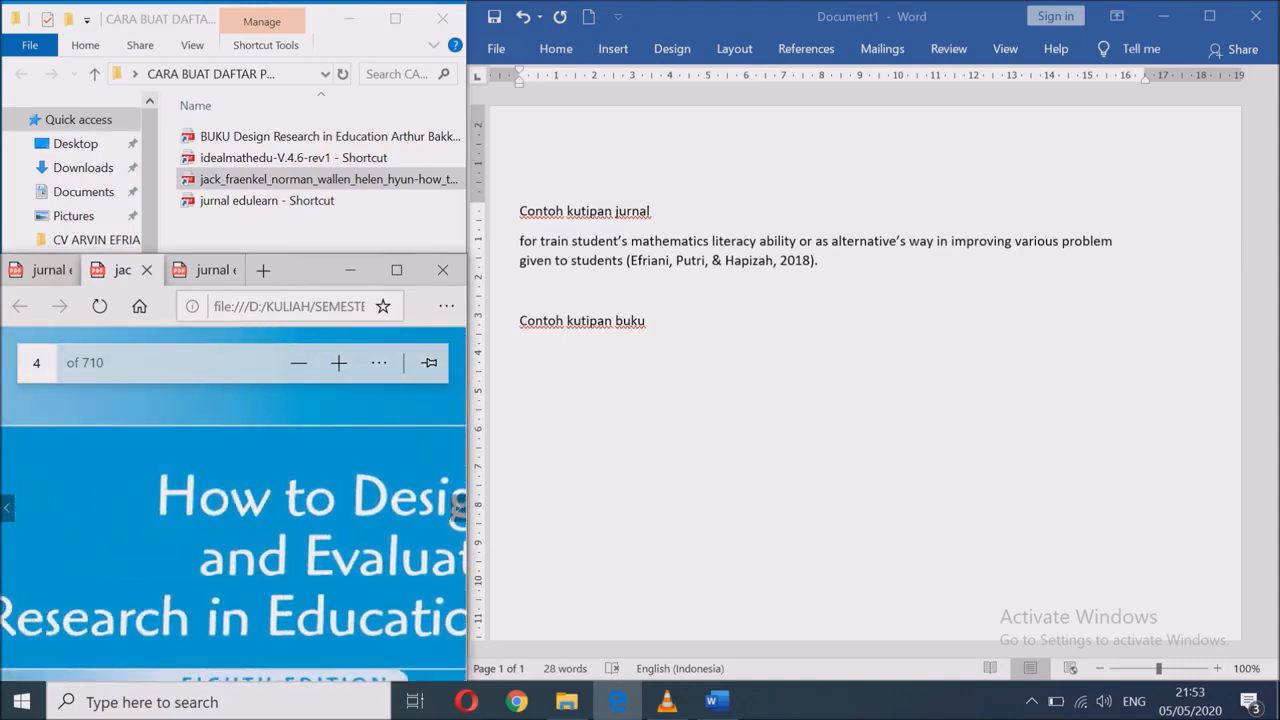
key("ctrl+minus")
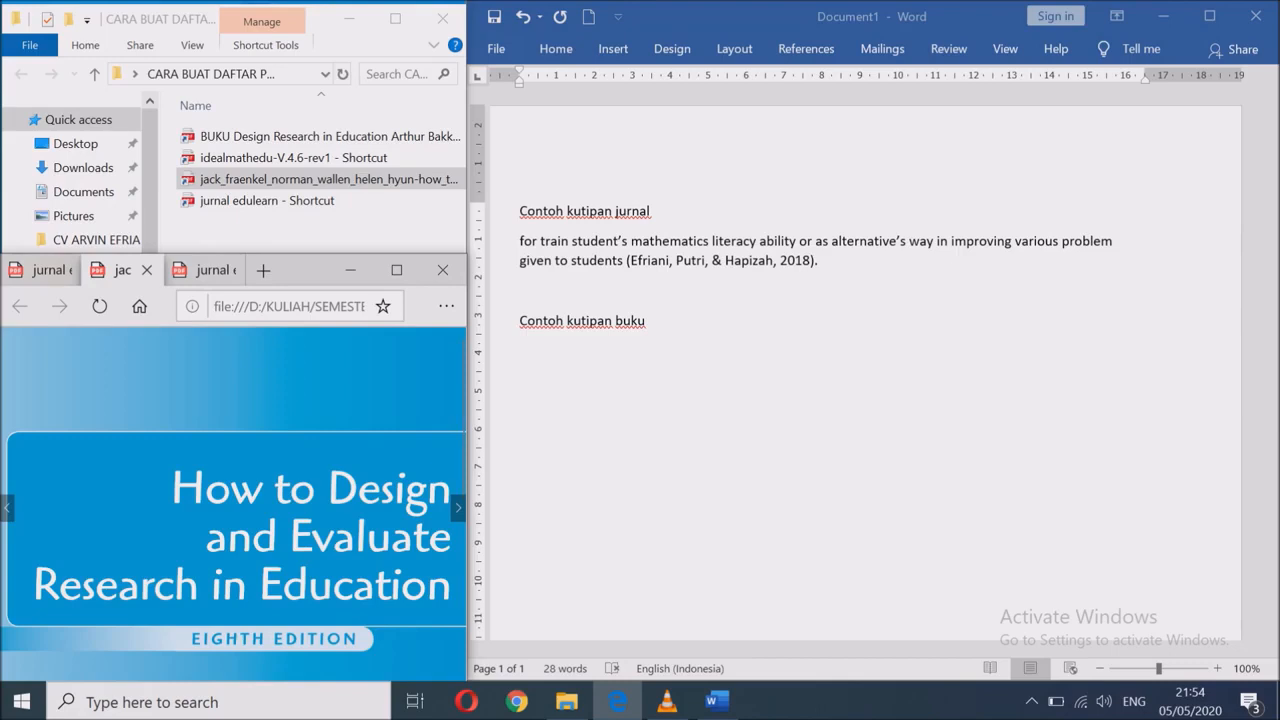
- Write "Metode penelitian yang digunakan dalam artikel ini yaitu metode deskriptif kualitatif" beneath the book quotation heading
left_click(522, 350)
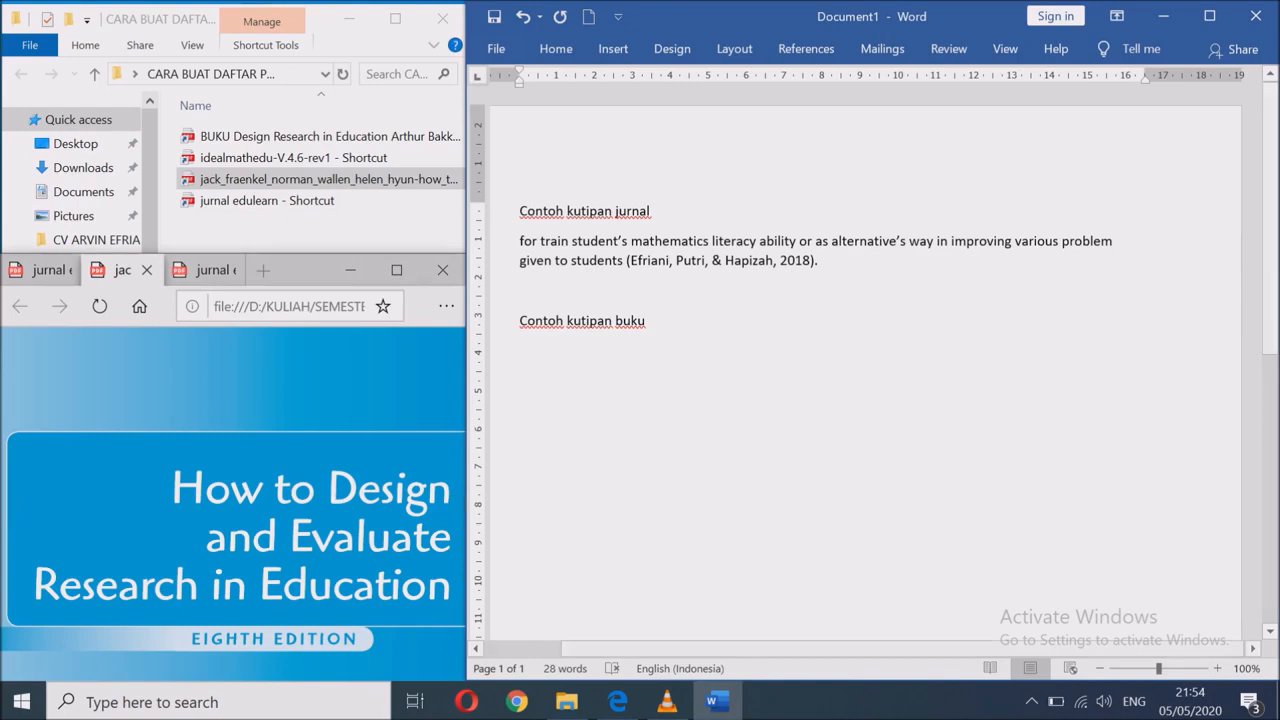
type("metode penetlit")
key("BackSpace")
key("BackSpace")
key("BackSpace")
key("BackSpace")
type("litian yang digunakan dalam artikel ini yaitu me")
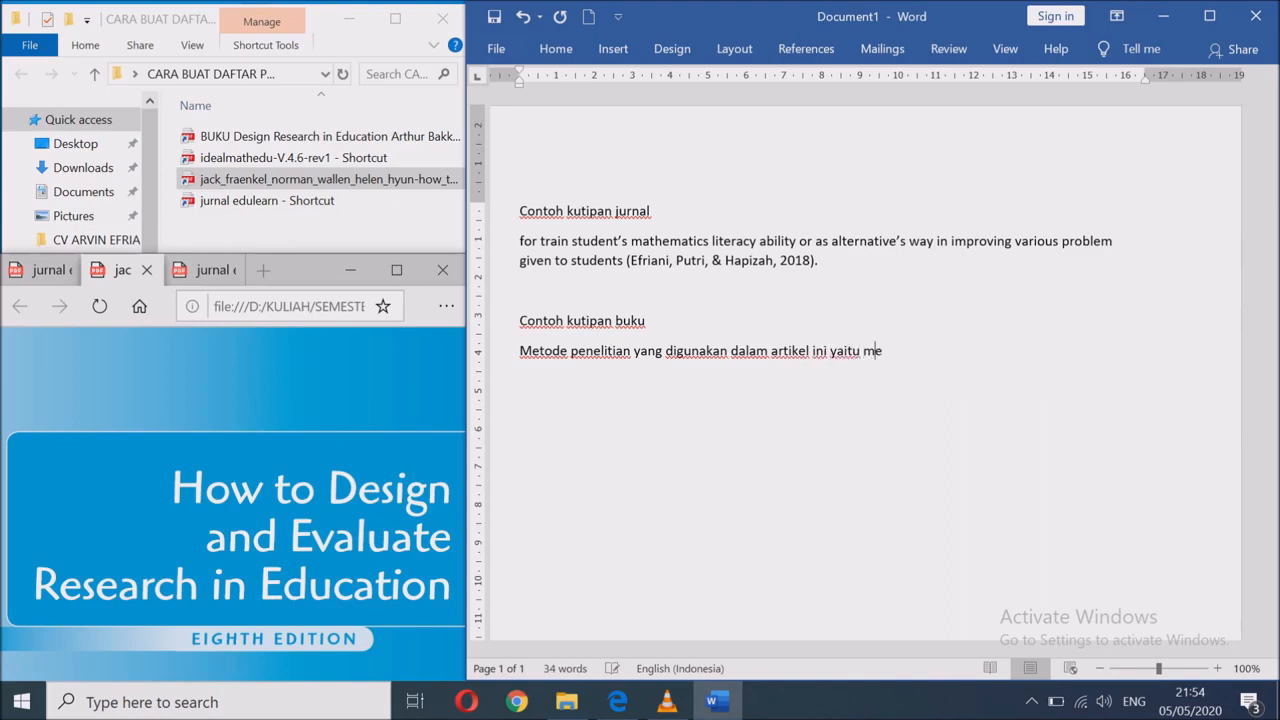
type("tode deskriptif kualitatif")
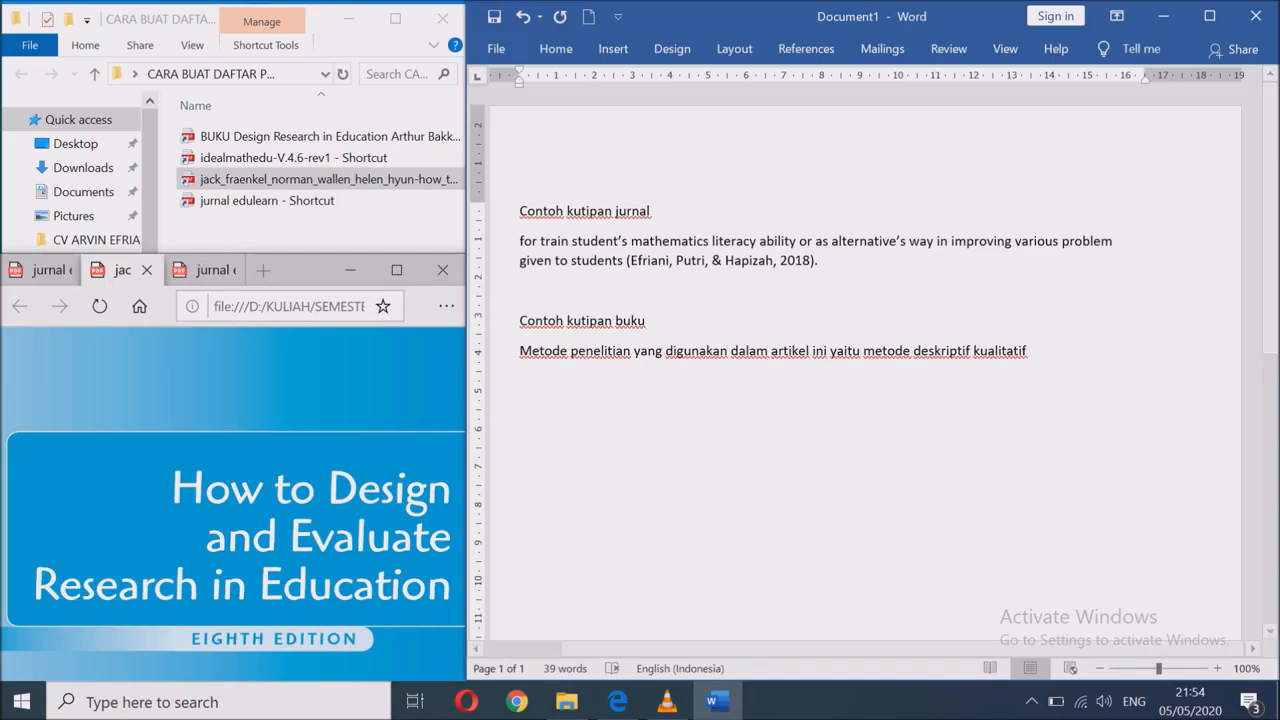
- Start a new citation source at the end of the book quotation sentence and set its type to Book
left_click(806, 48)
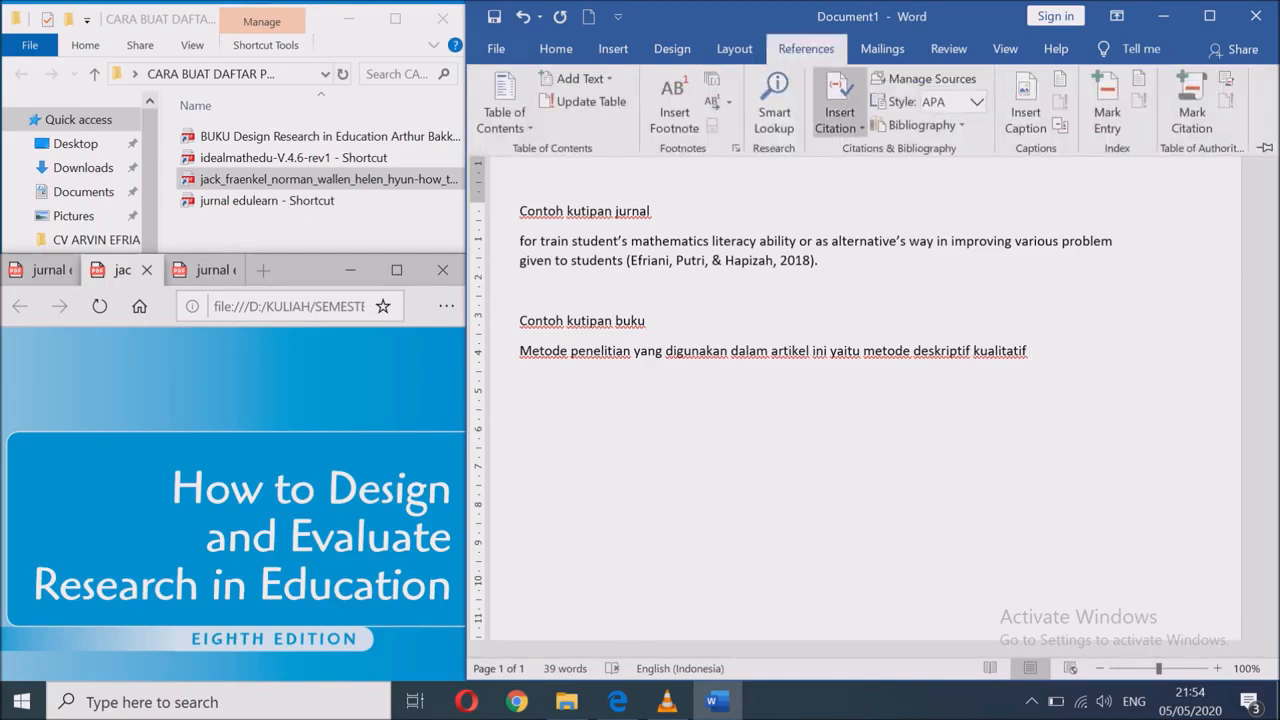
left_click(840, 112)
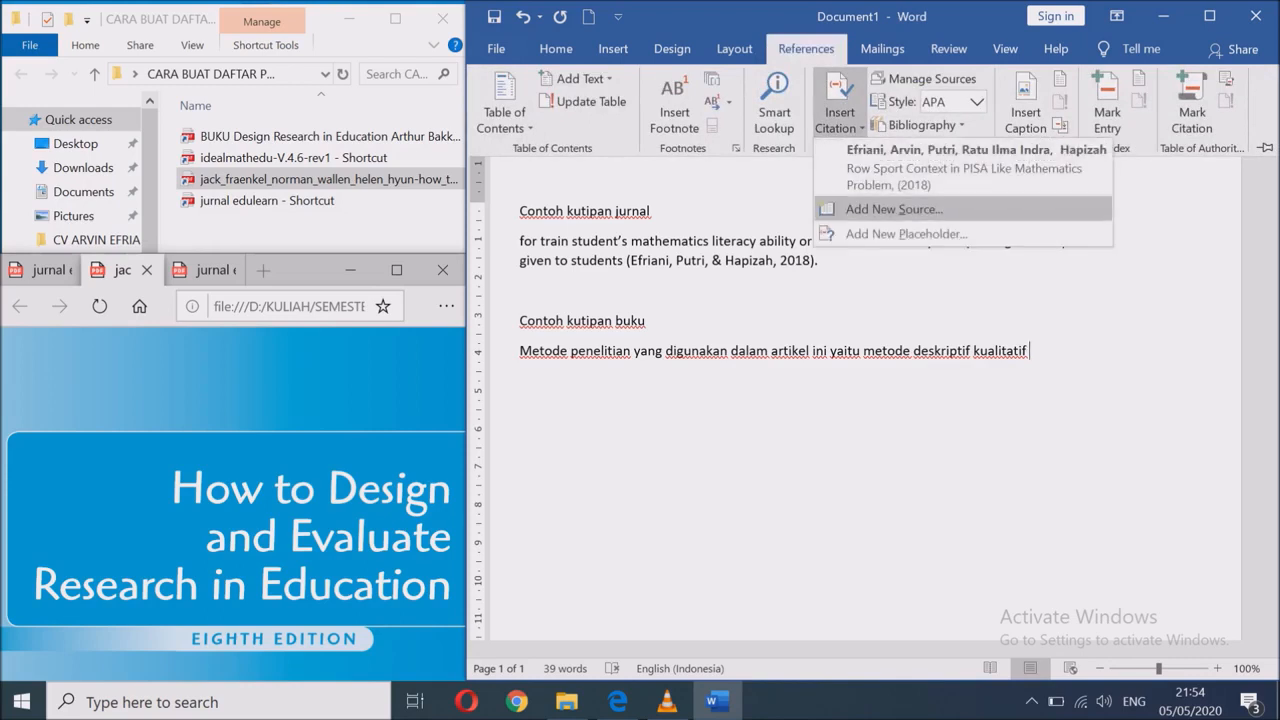
left_click(894, 209)
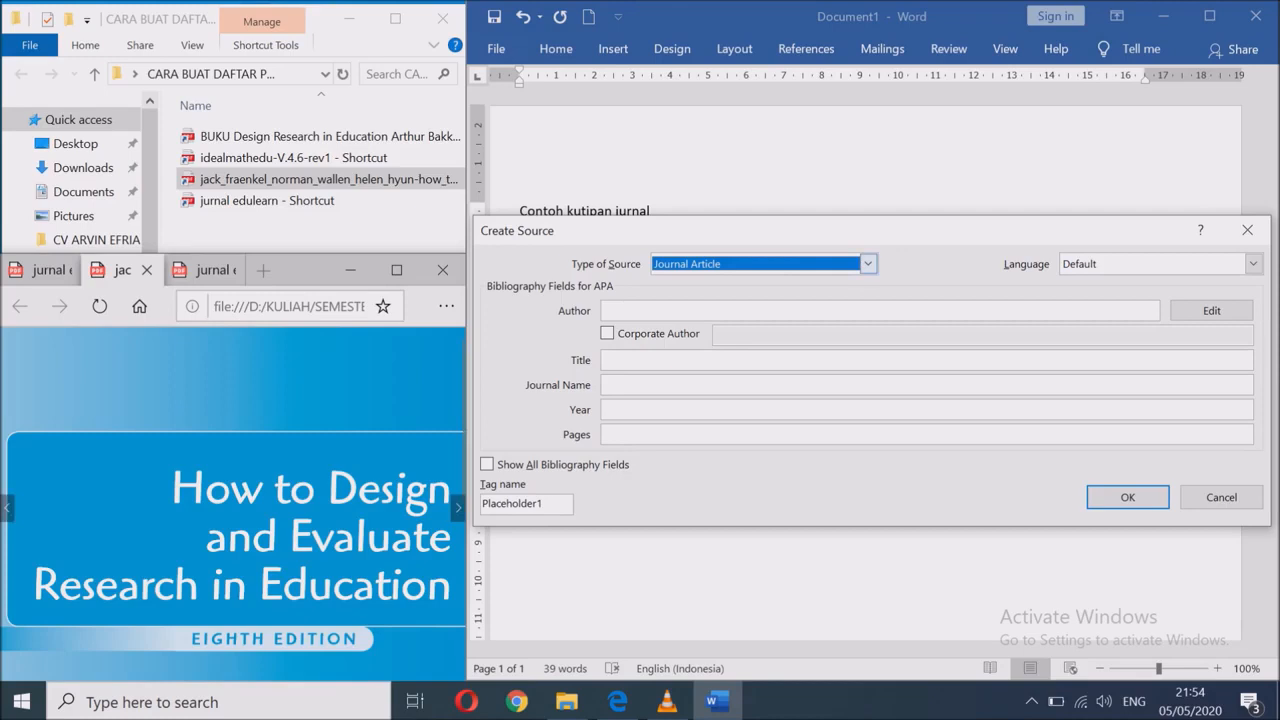
left_click(867, 264)
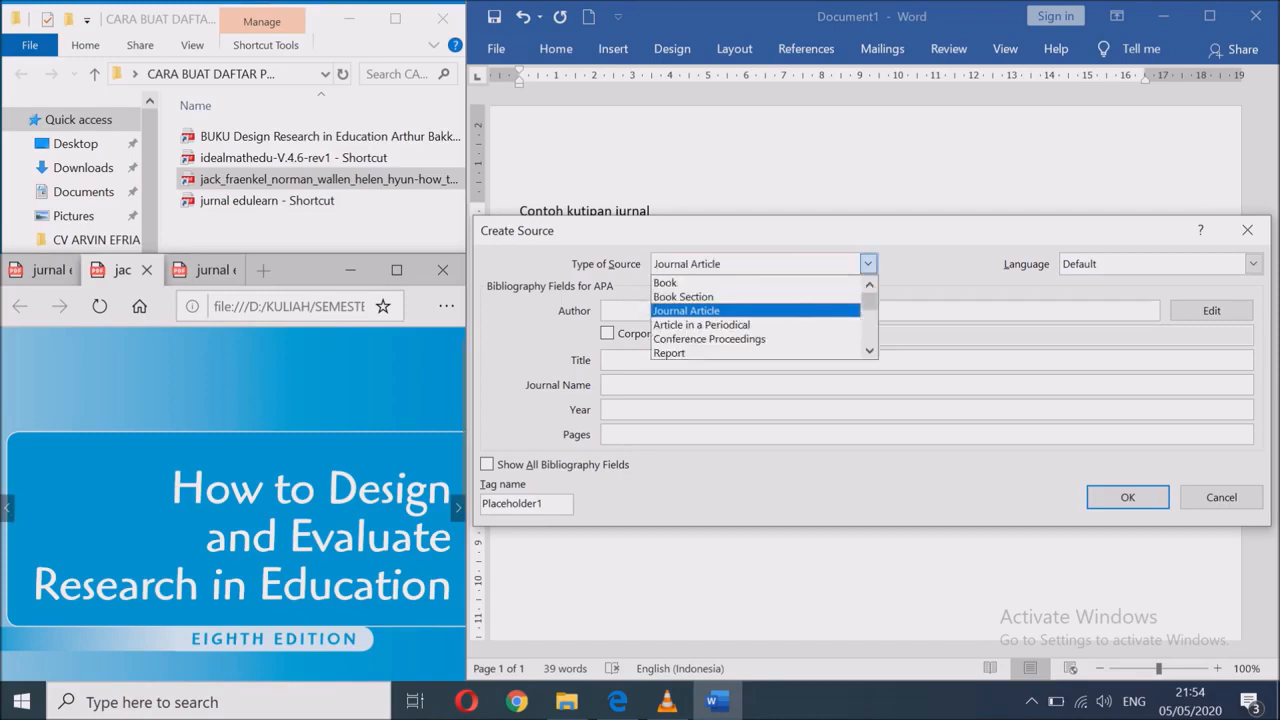
left_click(740, 283)
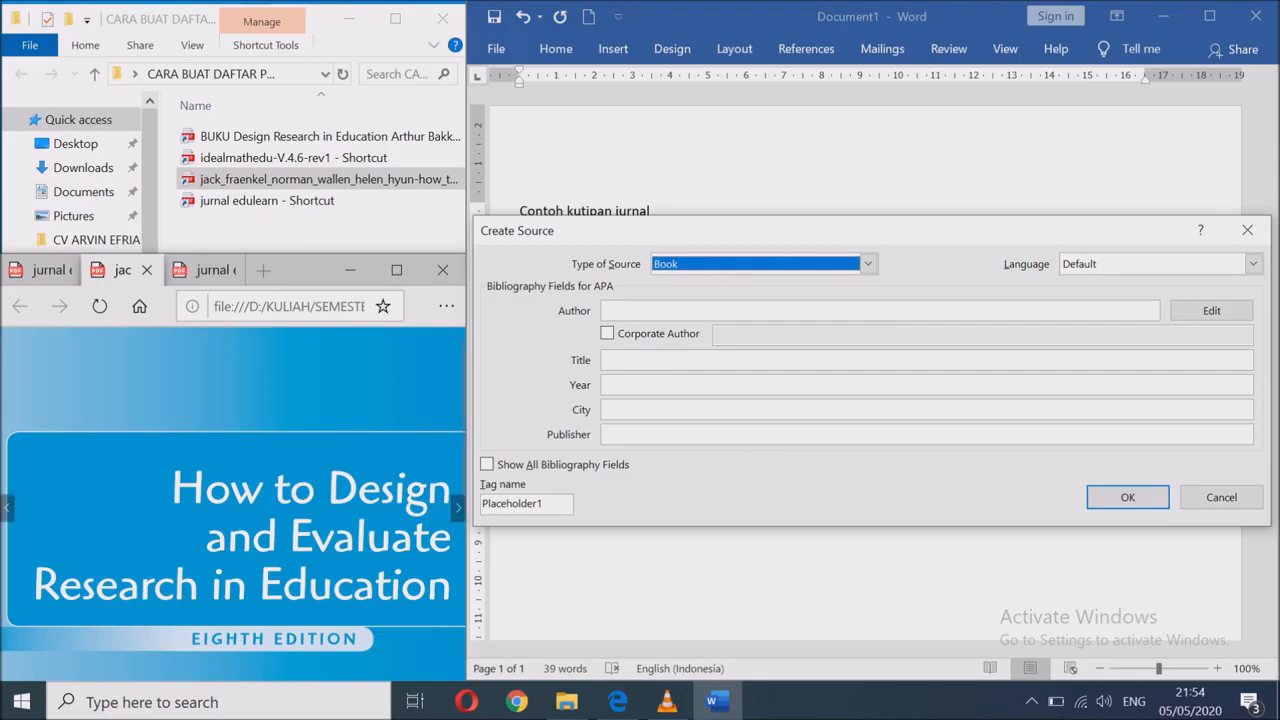
- Enter the book's three authors from the PDF title page in the source's Author field, separated by semicolons
left_click(300, 480)
scroll(300, 480, "down", 1)
scroll(300, 480, "down", 2)
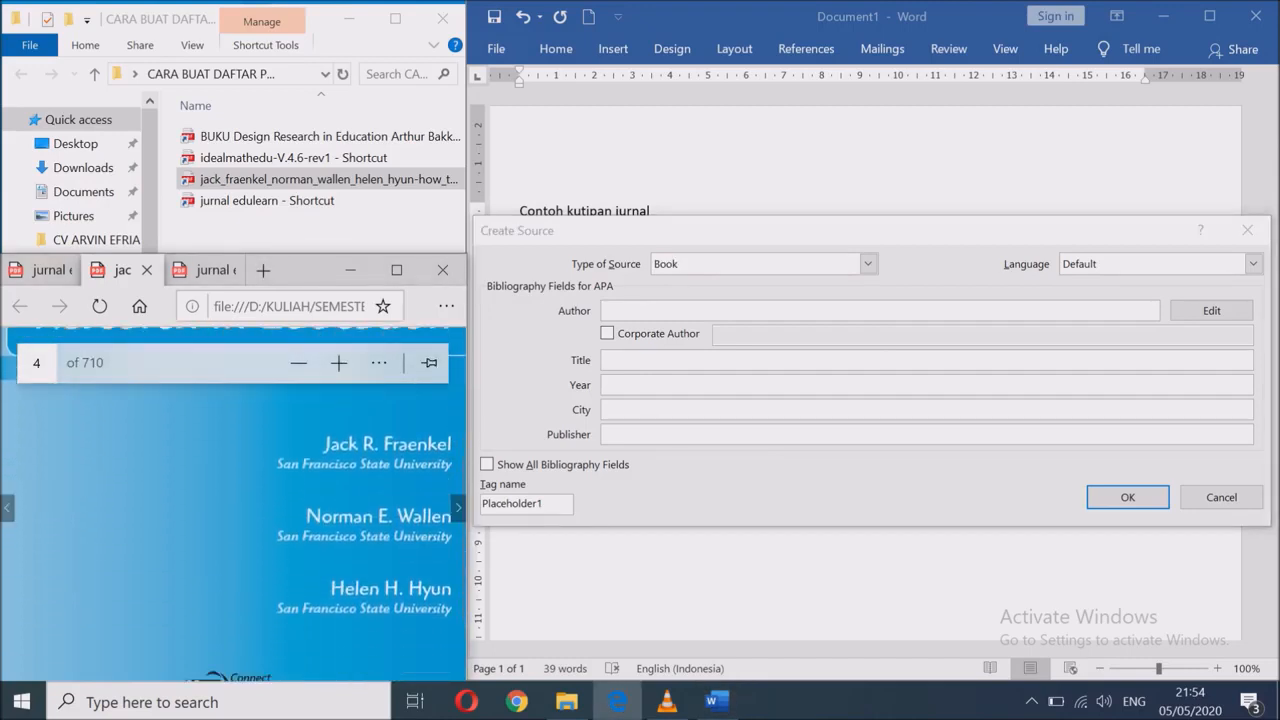
left_click(700, 311)
type("Ja")
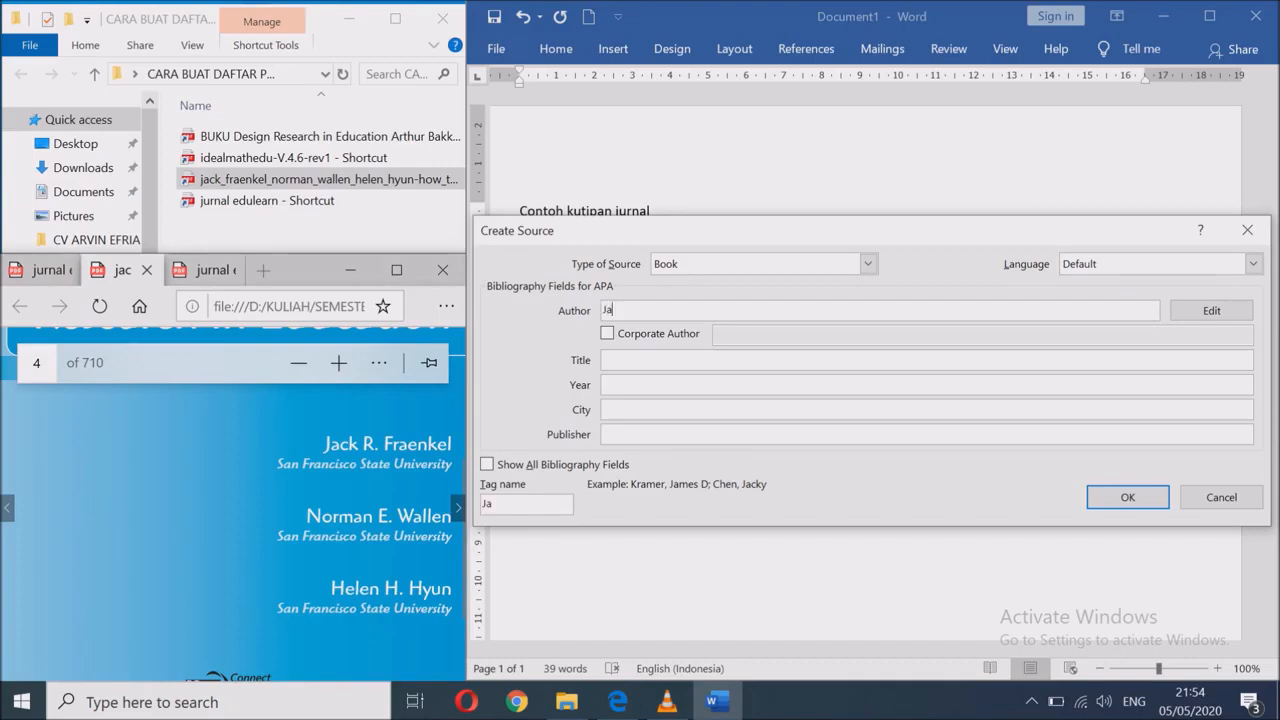
type("ck ")
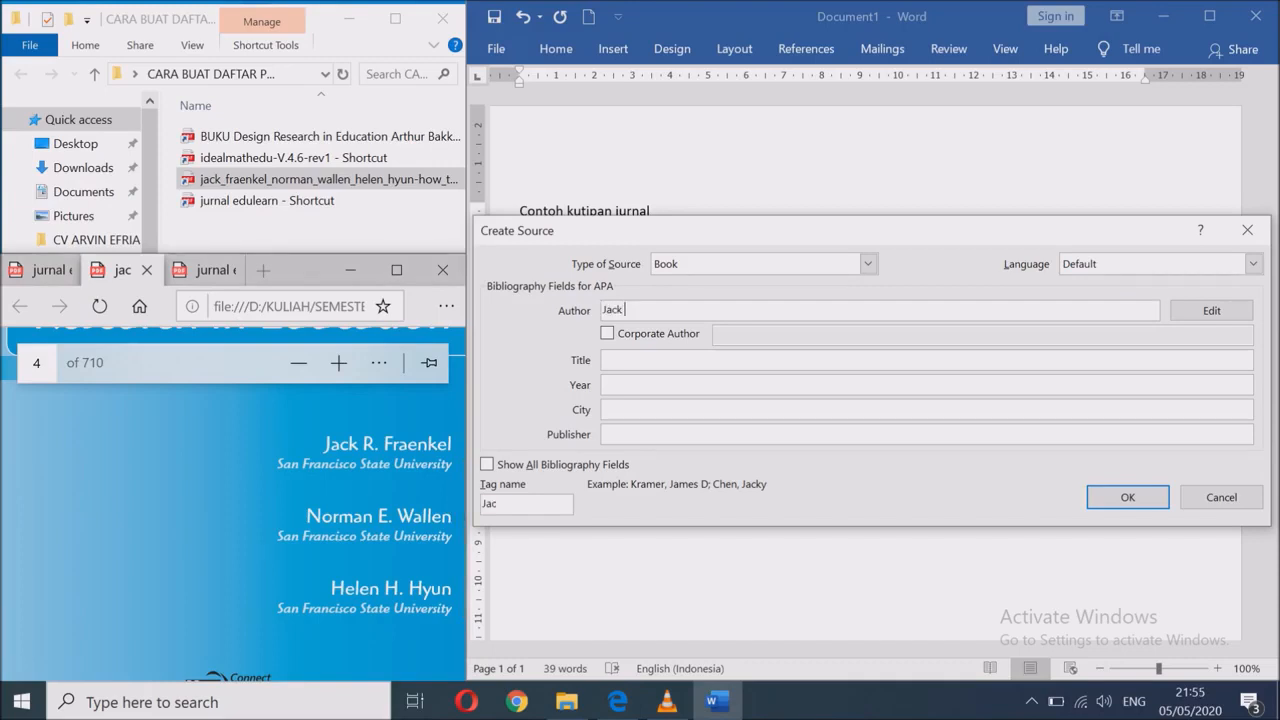
type("R Fraenkl")
key("BackSpace")
type("el; Norman E Wallen;")
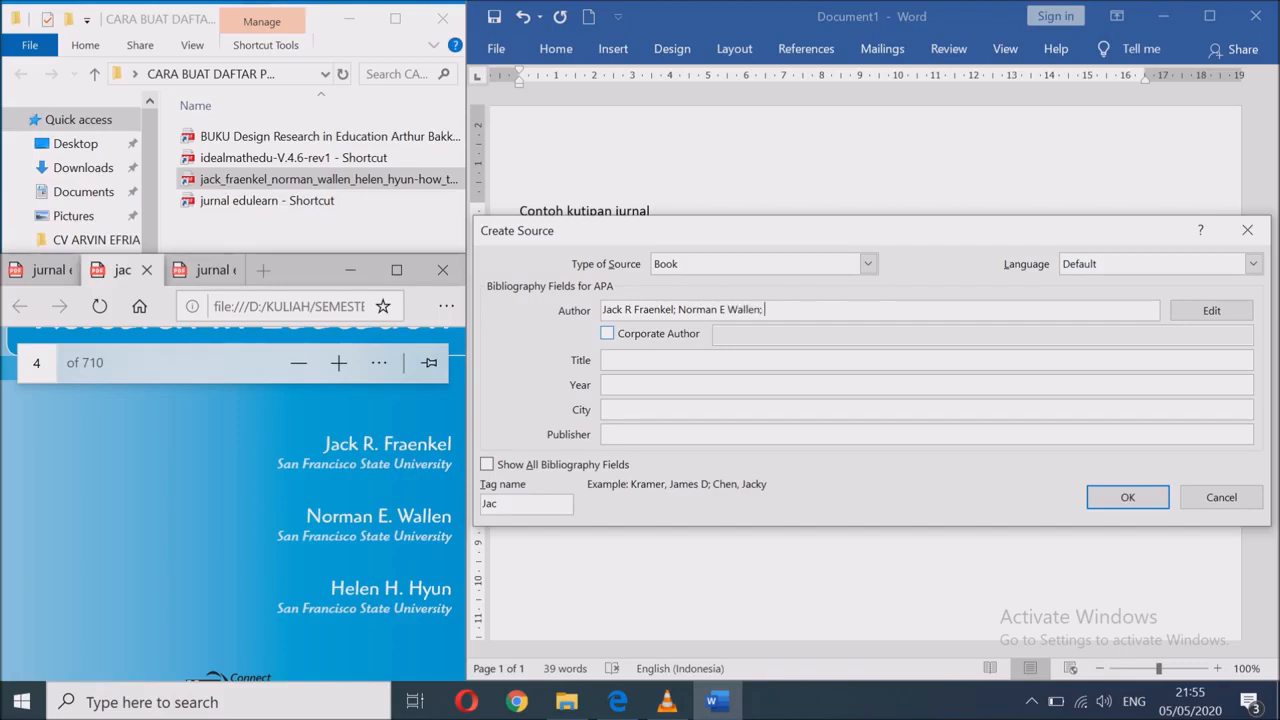
type(" Helen H Hyun")
- Fill in the book source's Title with "How to Design and Evaluat Research in Education", following the PDF title page
left_click(926, 360)
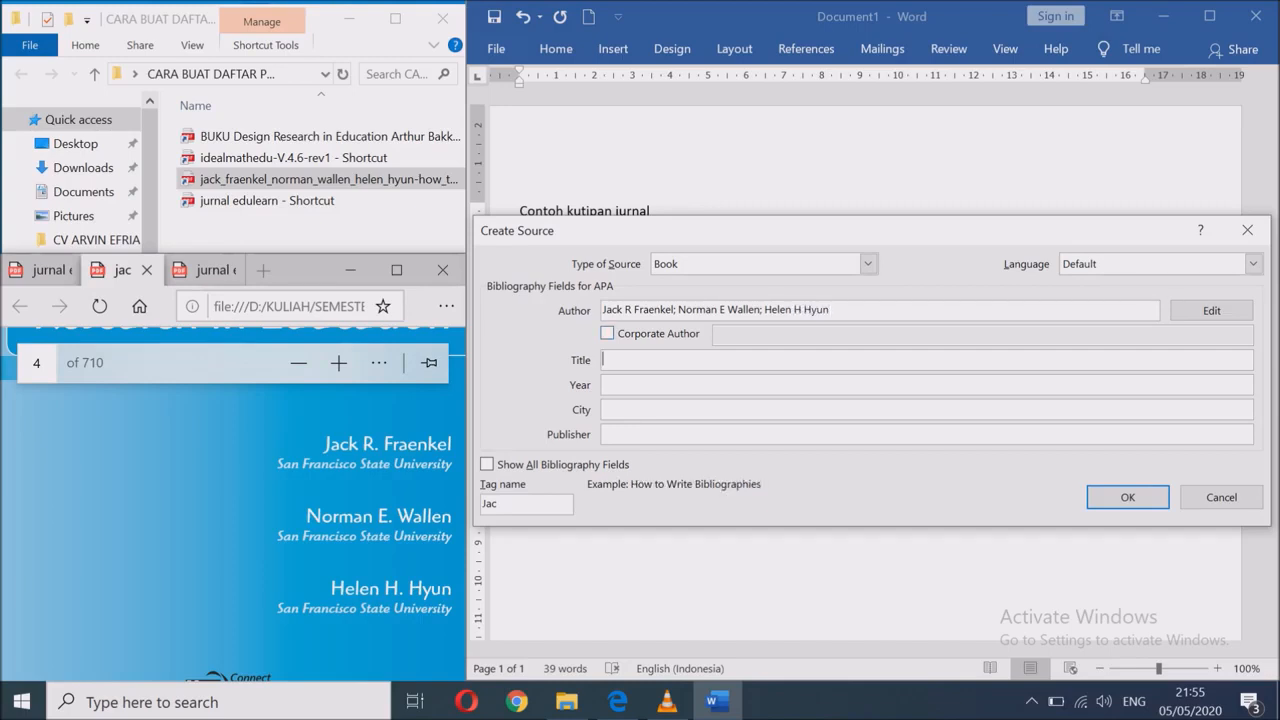
left_click(234, 500)
scroll(234, 500, "up", 1)
scroll(234, 500, "up", 2)
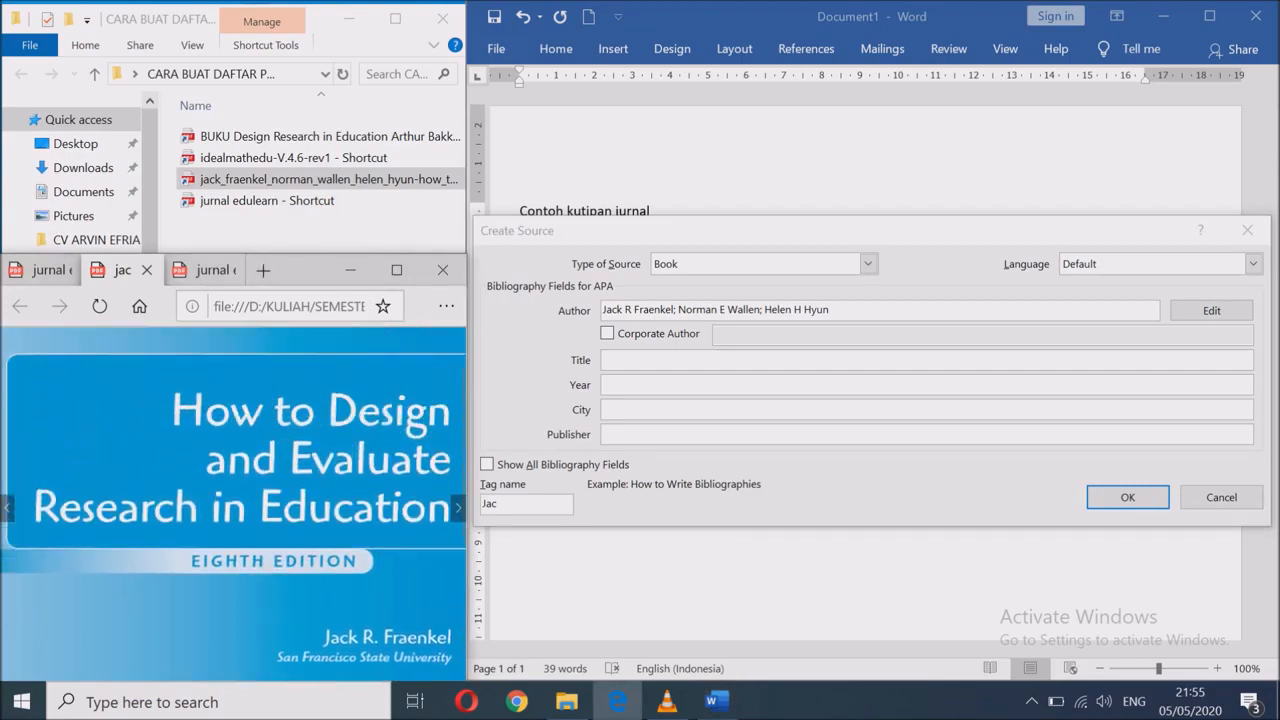
key("alt+Tab")
type("Hoe")
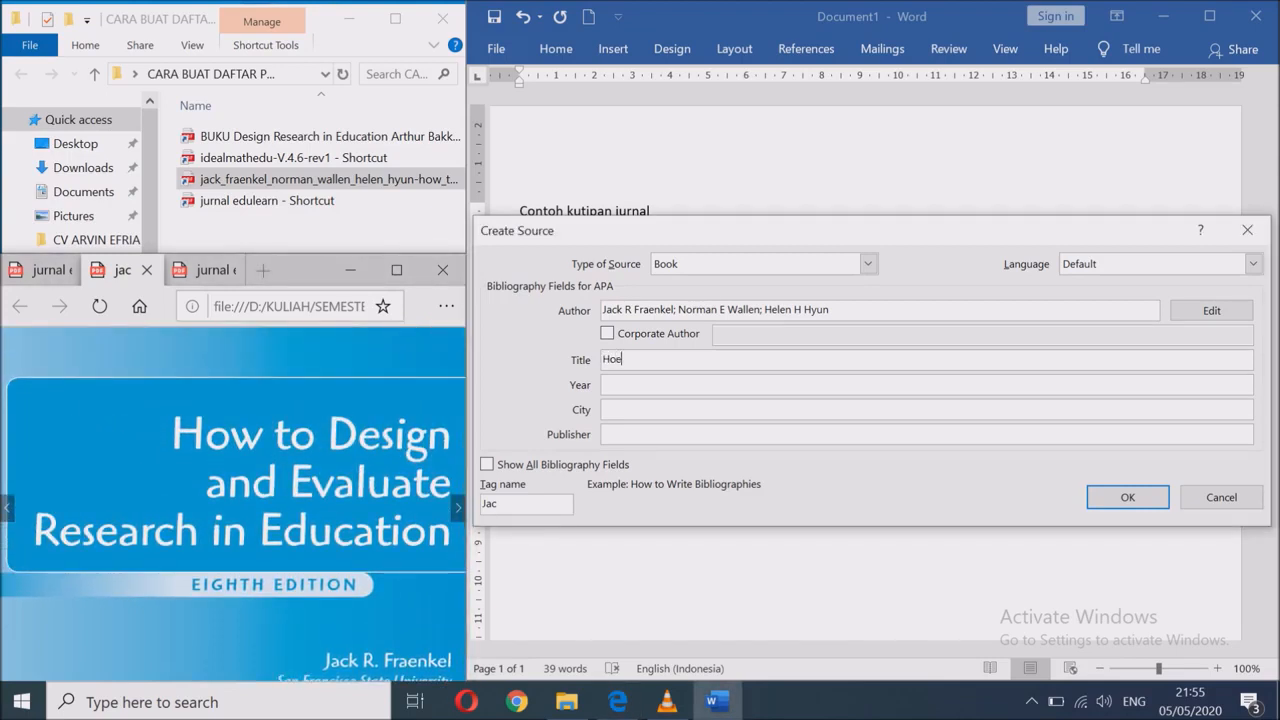
key("BackSpace")
type("w to Design an")
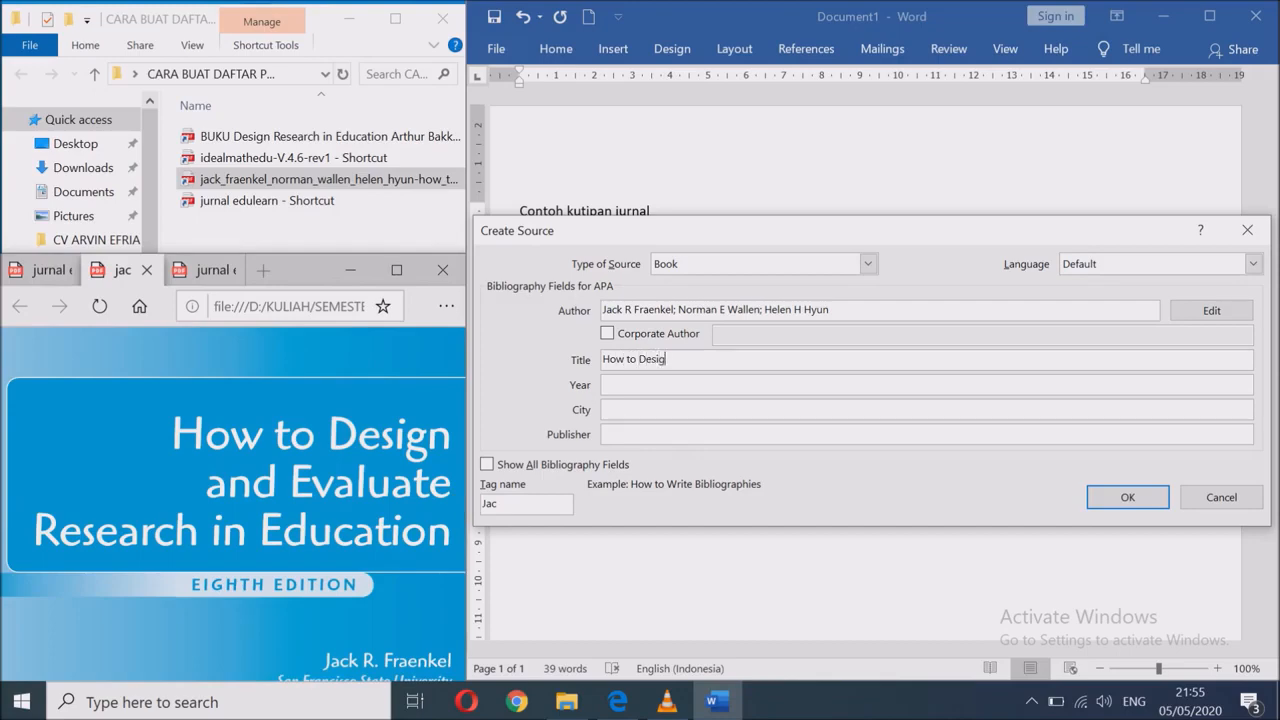
type("d Evaluat")
type("Research in Education")
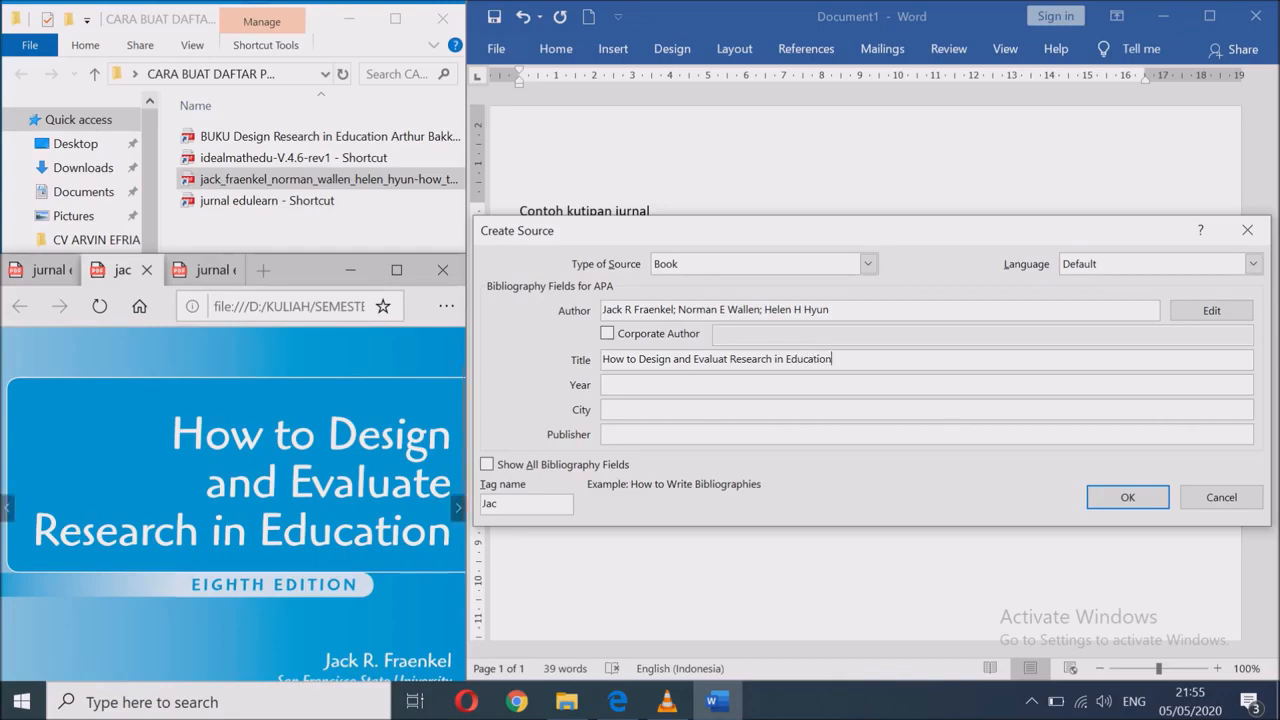
- Set the book source's Year to 2012 and City to New York, following the copyright page of the PDF
left_click(236, 500)
scroll(236, 500, "right", 4)
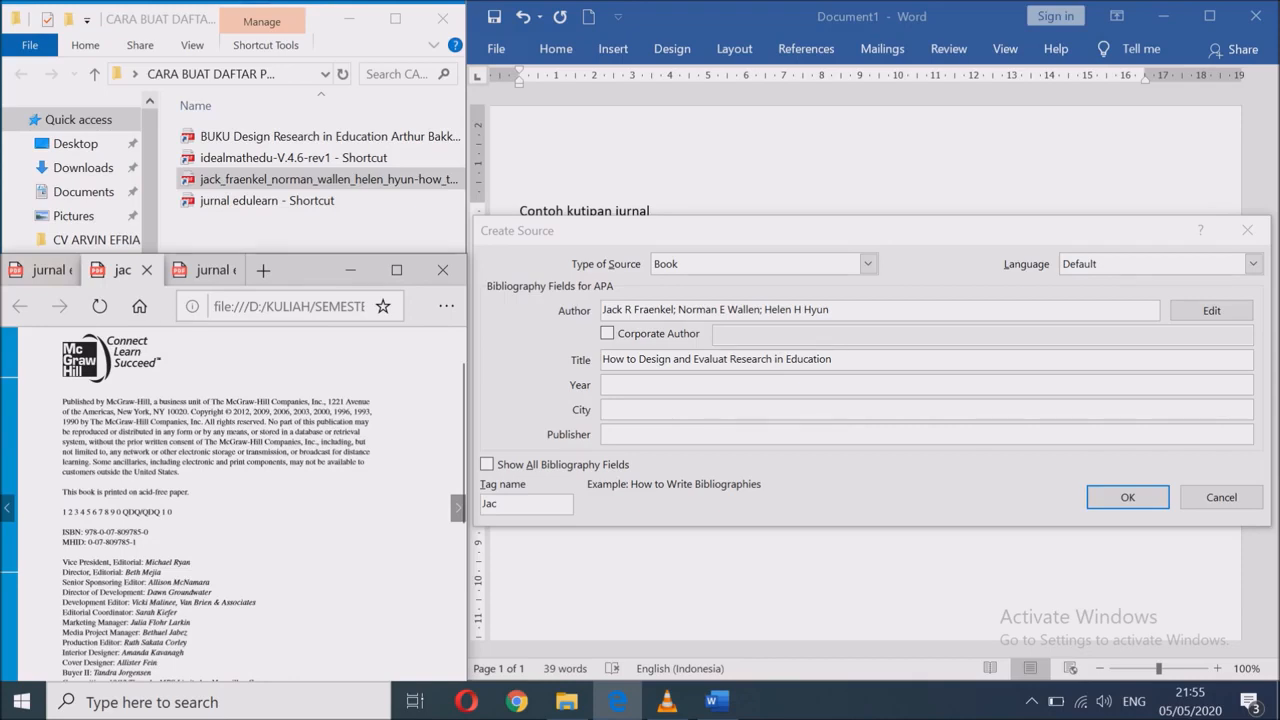
left_click(680, 385)
type("2012")
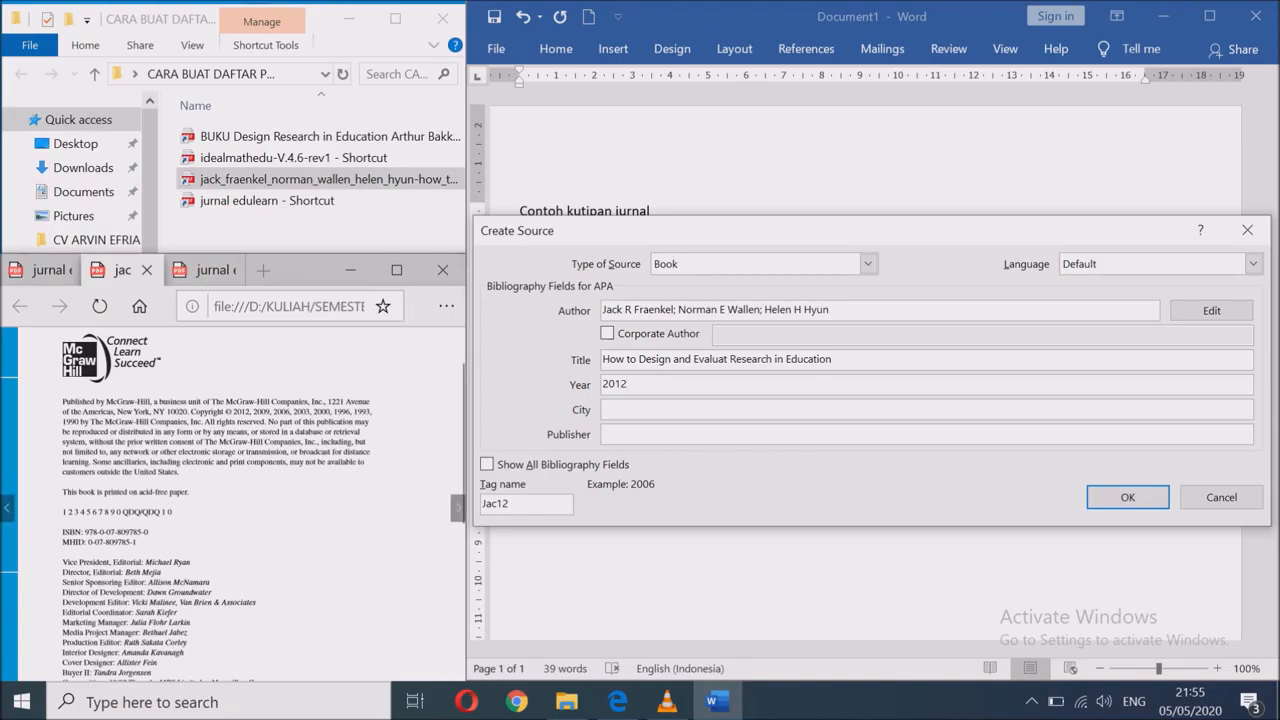
left_click(604, 409)
type("New York")
- Copy the publisher name McGraw-Hill from the PDF copyright page into the book source's Publisher field
left_click_drag(105, 402, 150, 402)
key("ctrl+c")
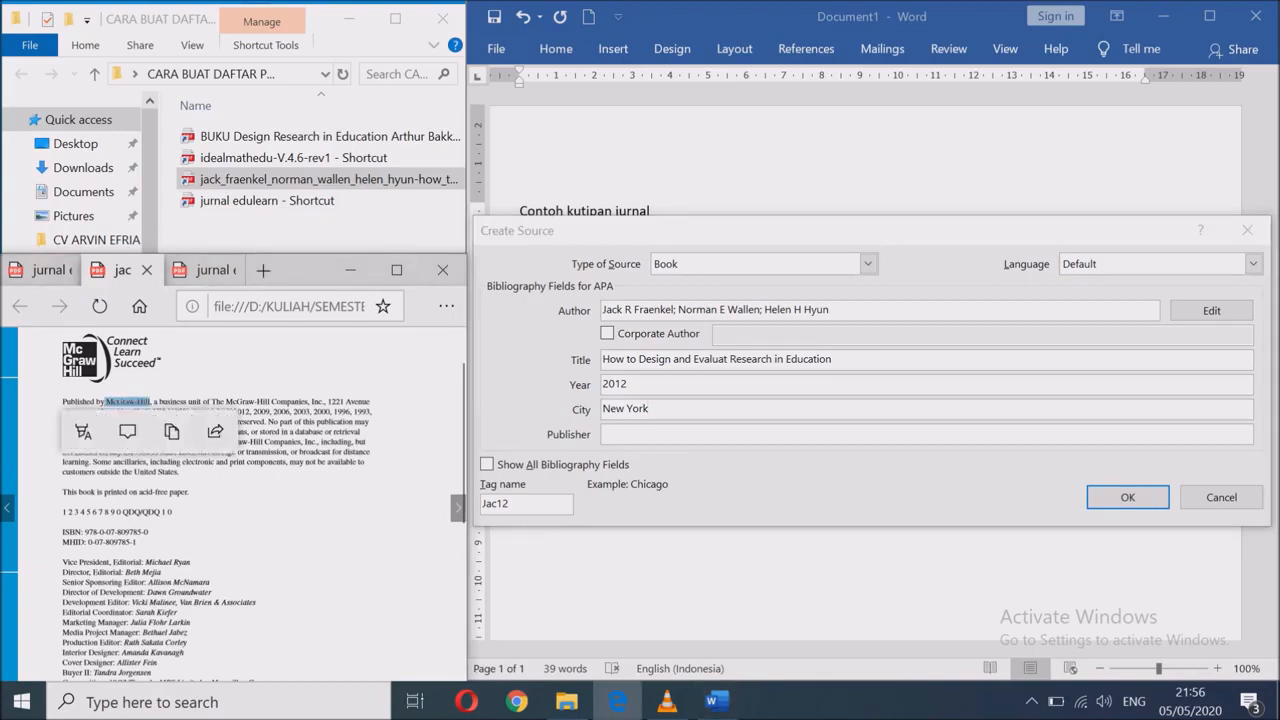
left_click(660, 434)
key("ctrl+v")
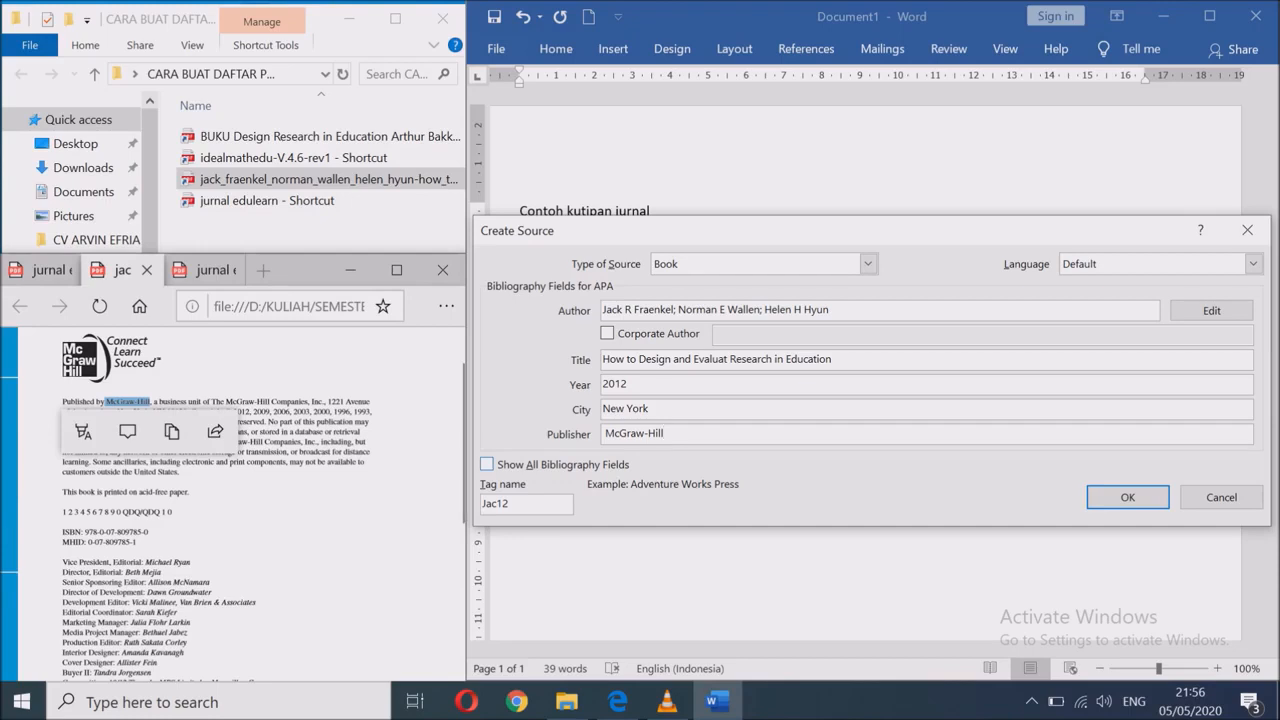
- Examine the complete set of bibliography fields for the book source, and return to the short list
key("Tab")
key("space")
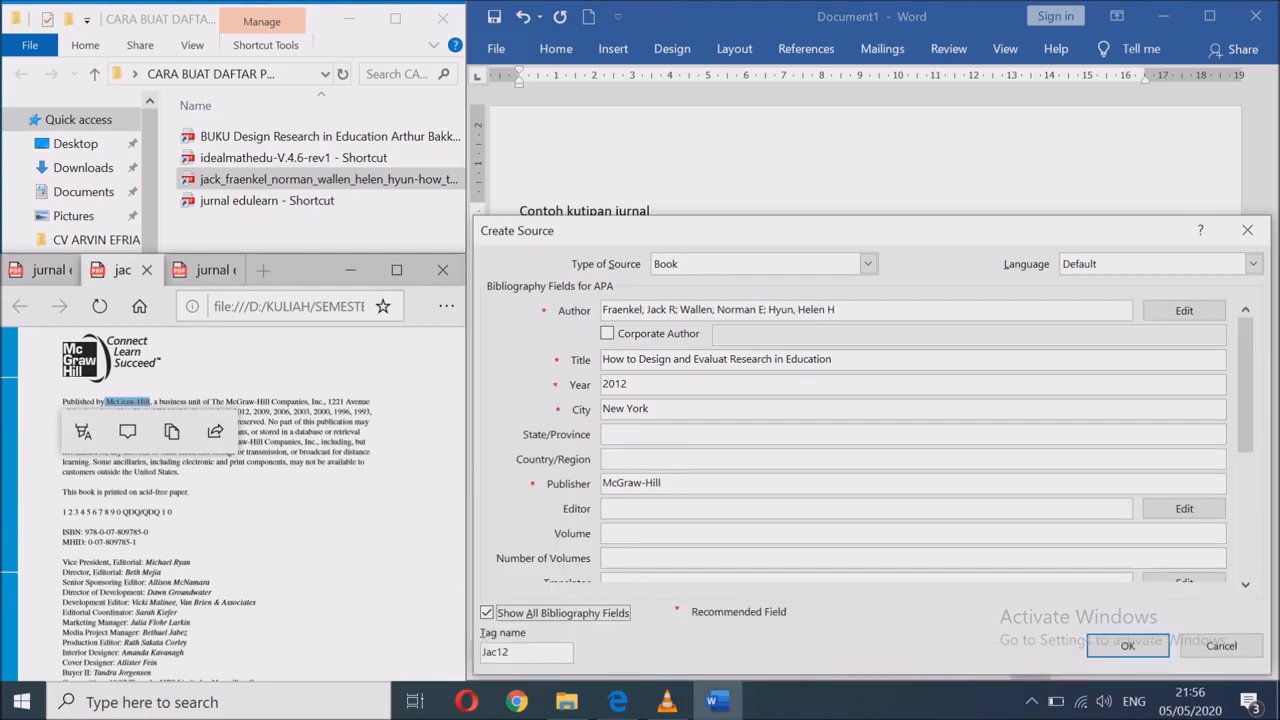
left_click_drag(1245, 385, 1245, 509)
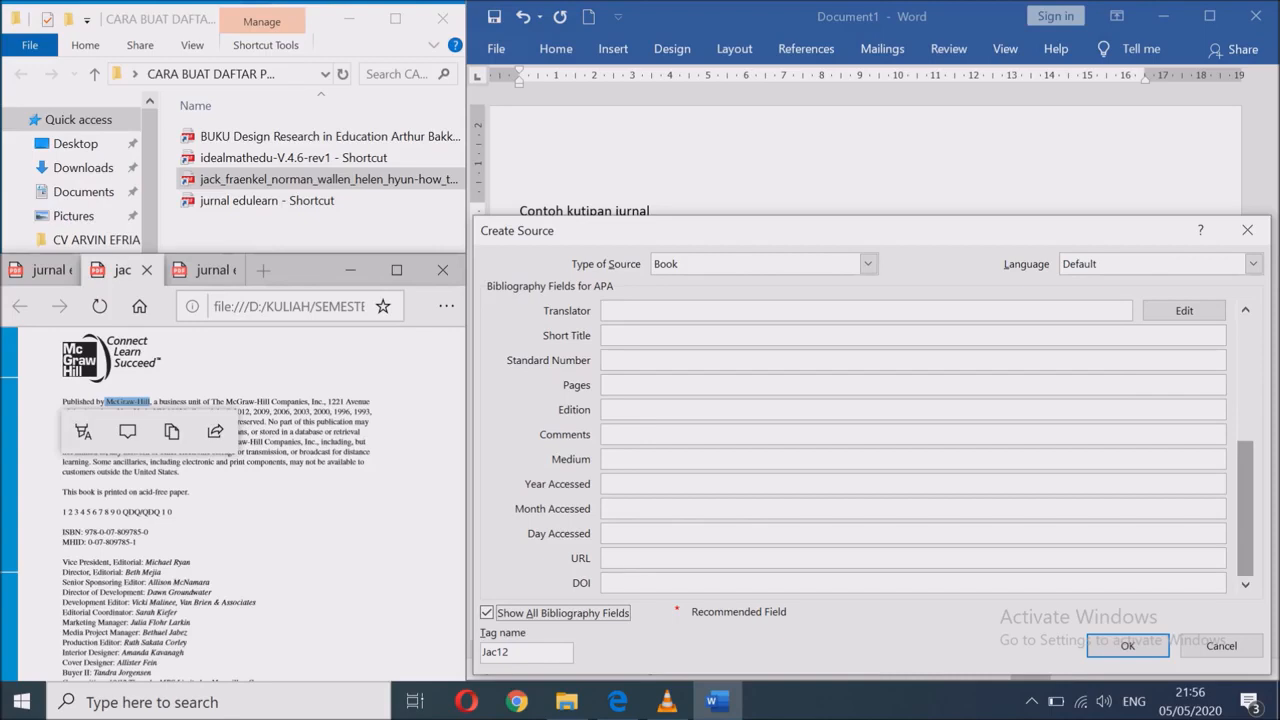
left_click_drag(1245, 509, 1245, 385)
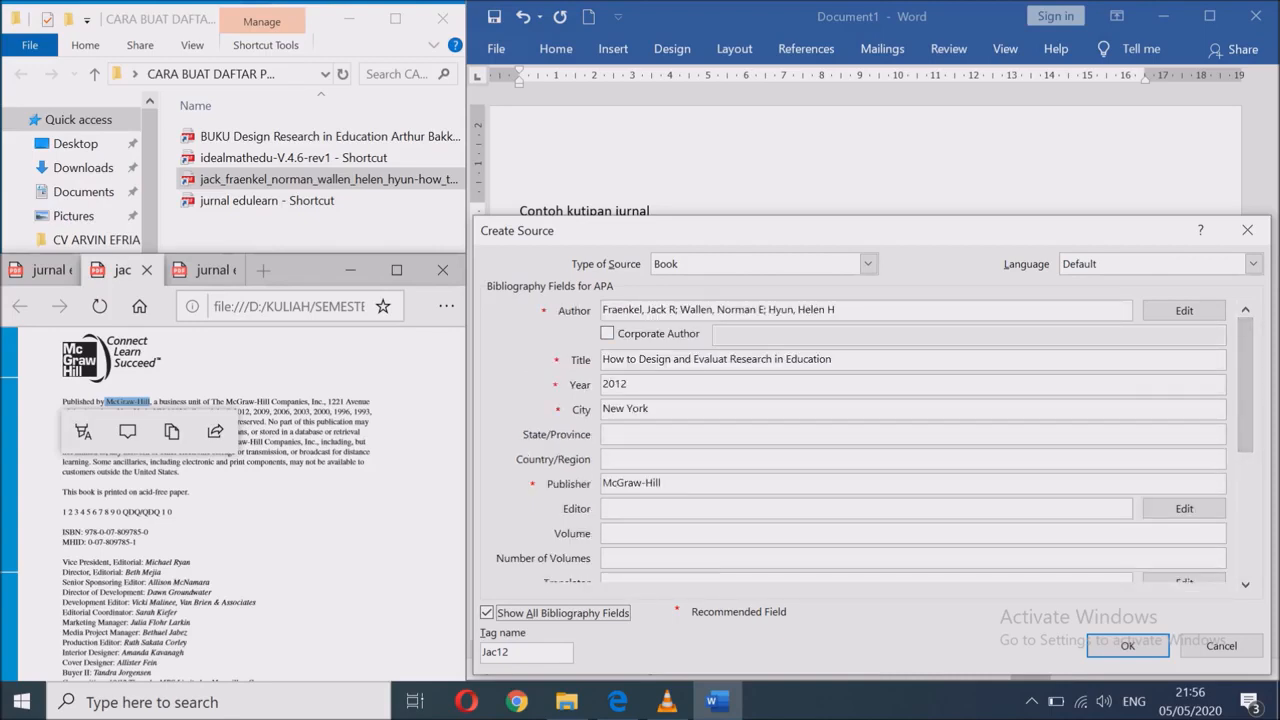
left_click(487, 613)
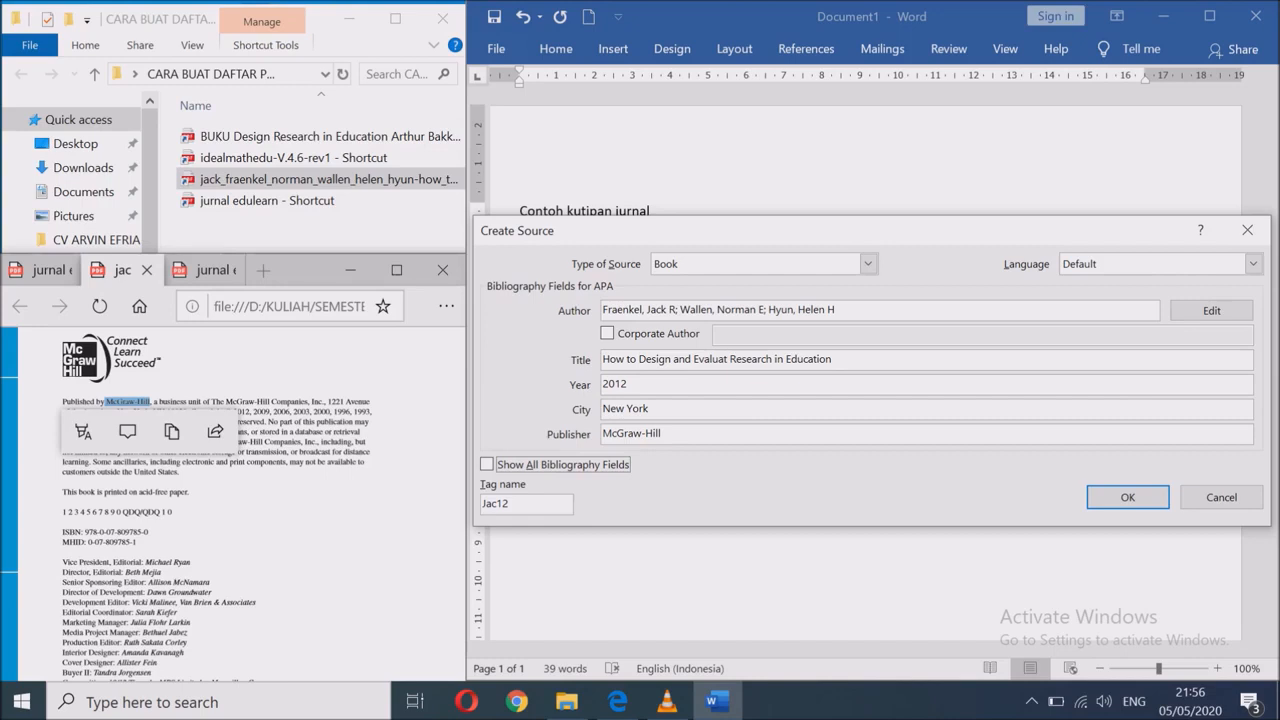
- Save the book source to insert its citation, and end the book quotation sentence with a period
left_click(1127, 497)
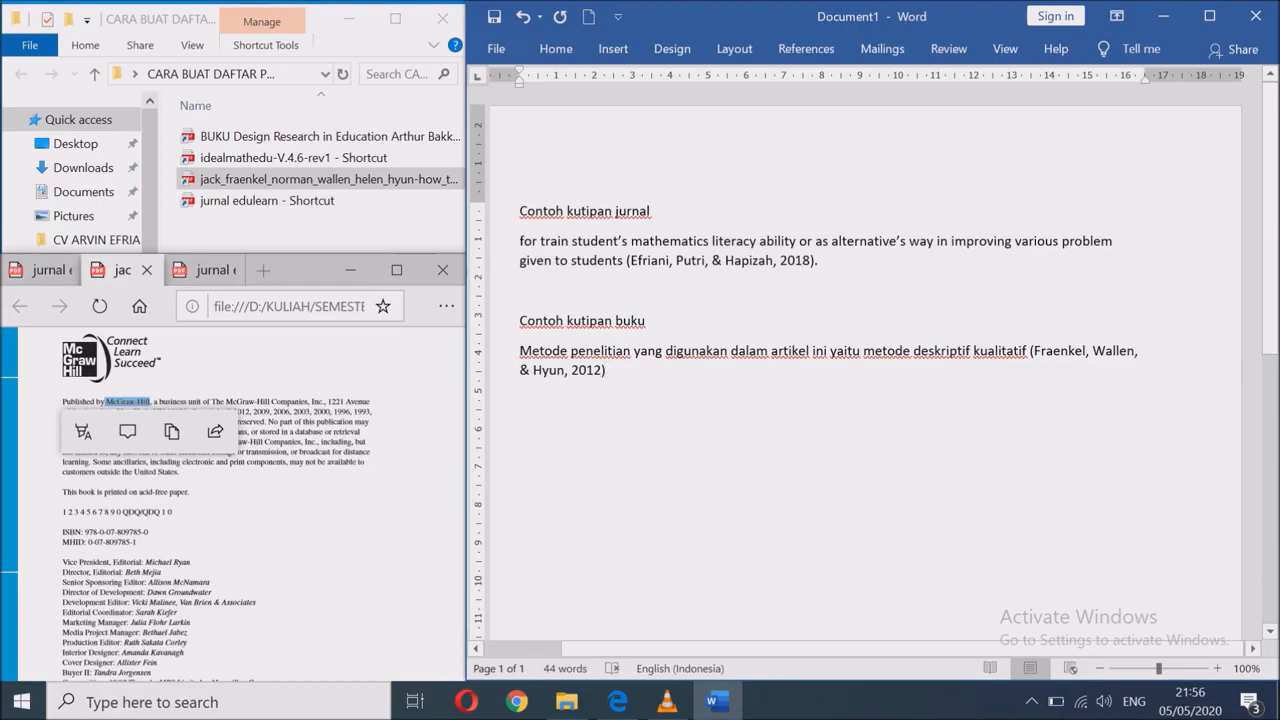
type(".")
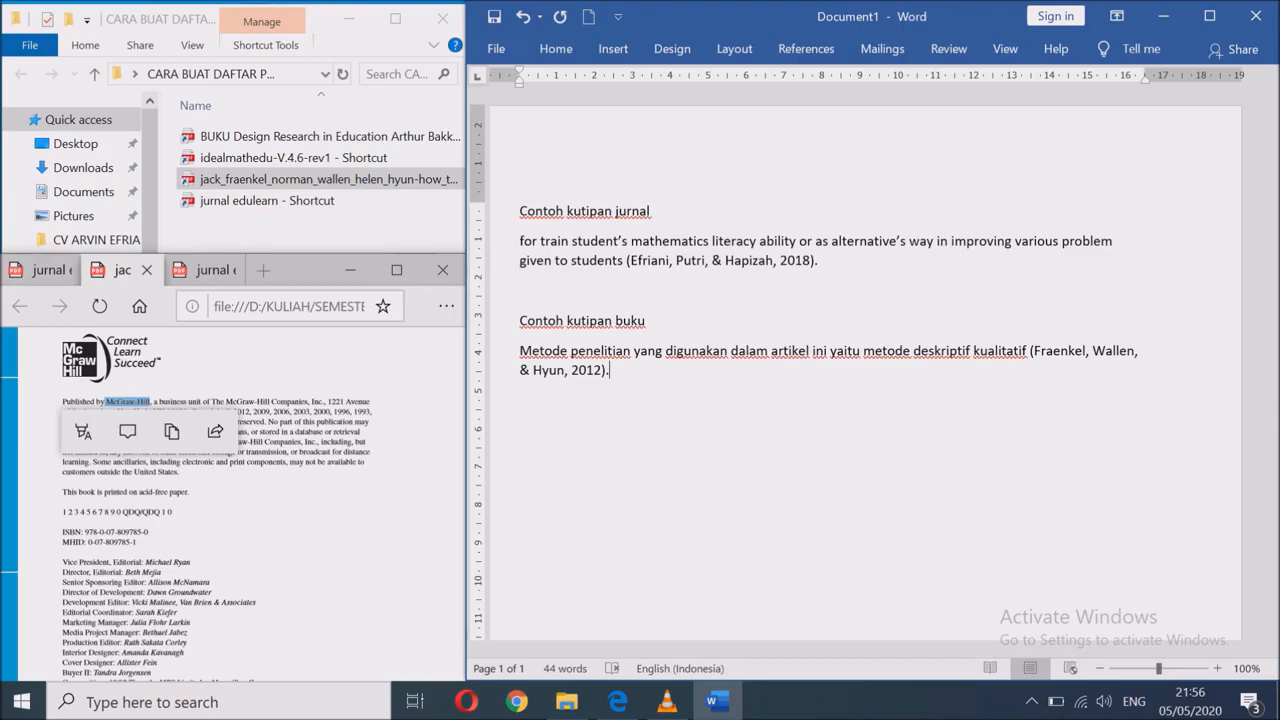
- Add the heading "DAFTAR PUSTAKA" below the book quotation, leaving an empty paragraph above it and starting a new line beneath
key("Return")
key("Return")
type("DAFTAR PUSTAKA")
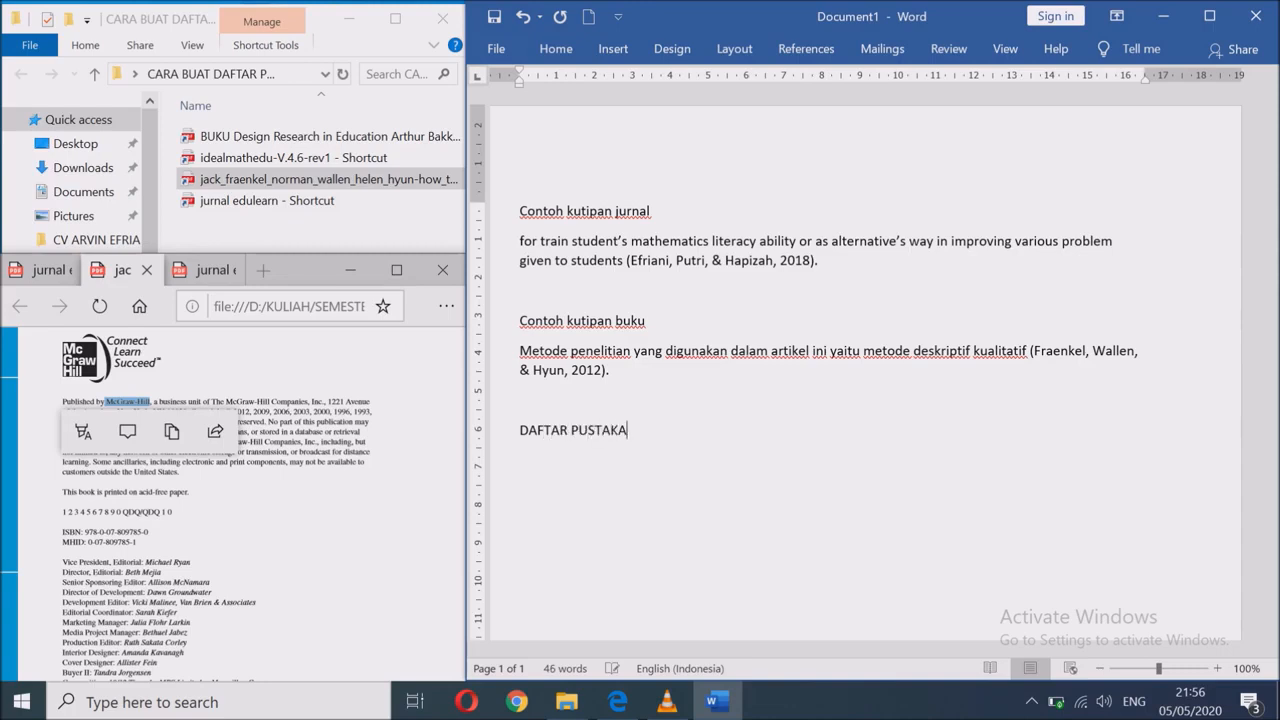
key("Return")
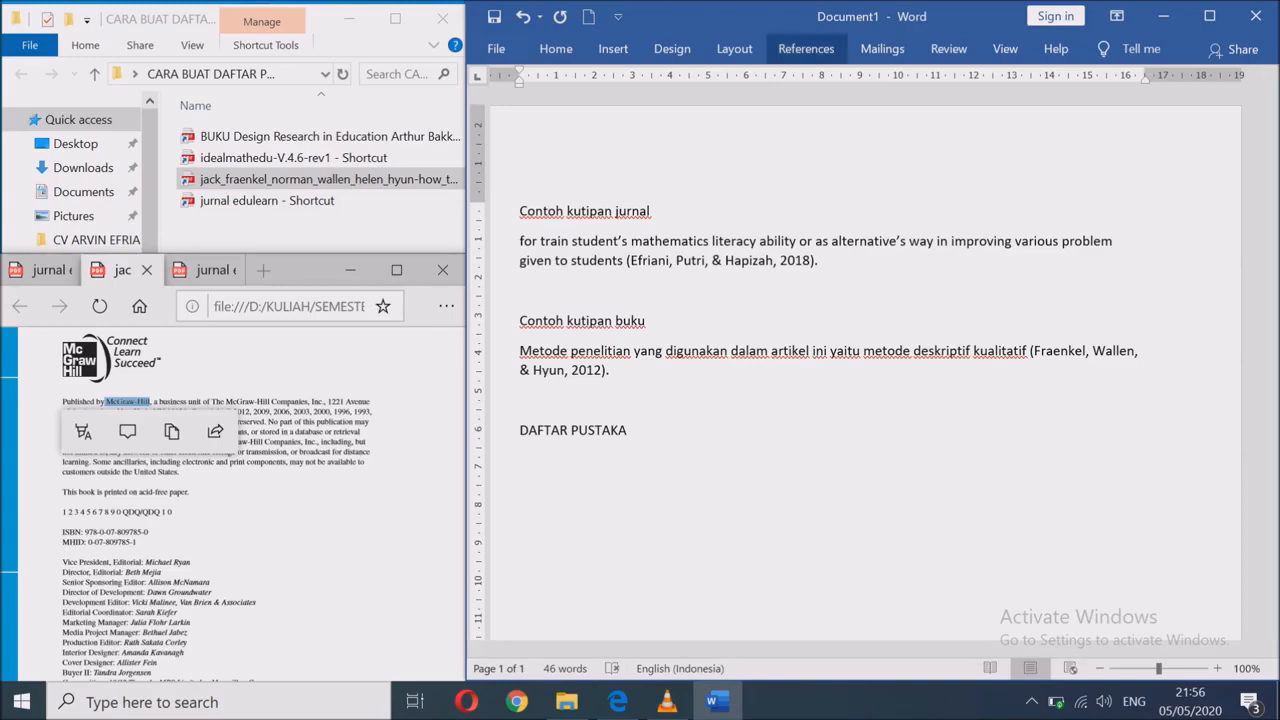
- Insert an APA bibliography without a built-in title beneath the "DAFTAR PUSTAKA" heading, and collapse the ribbon
left_click(806, 49)
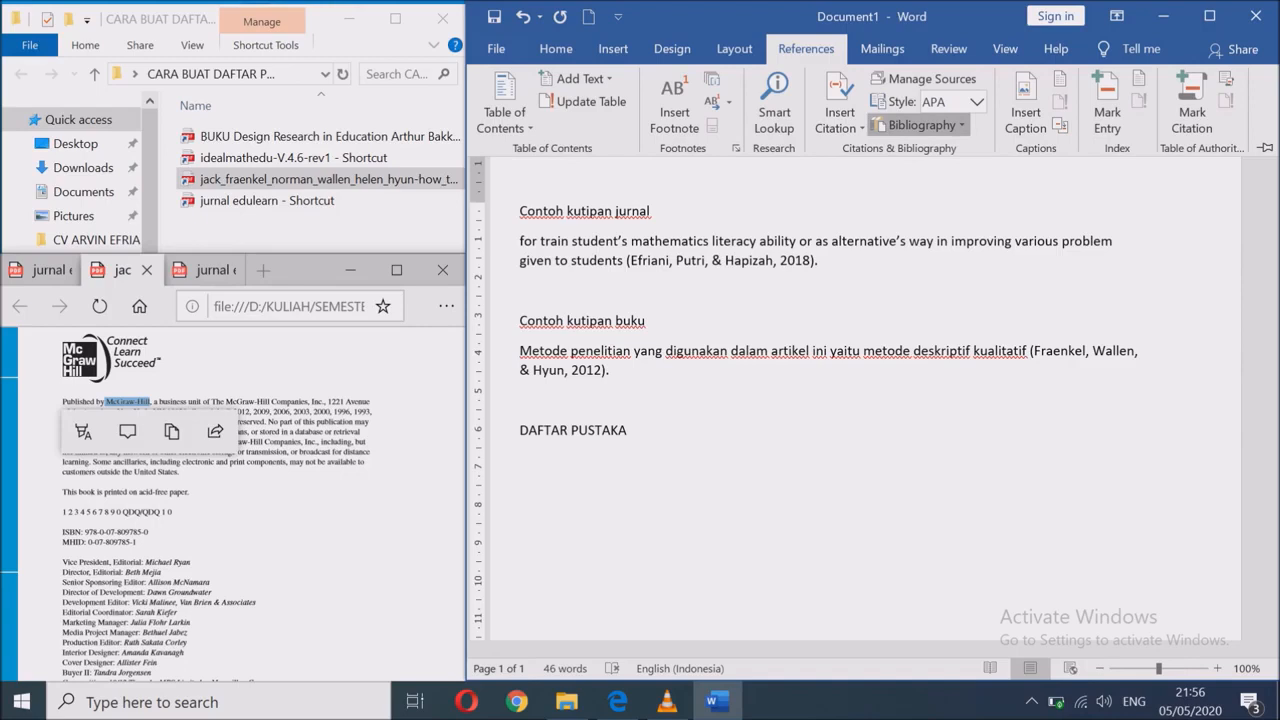
left_click(921, 125)
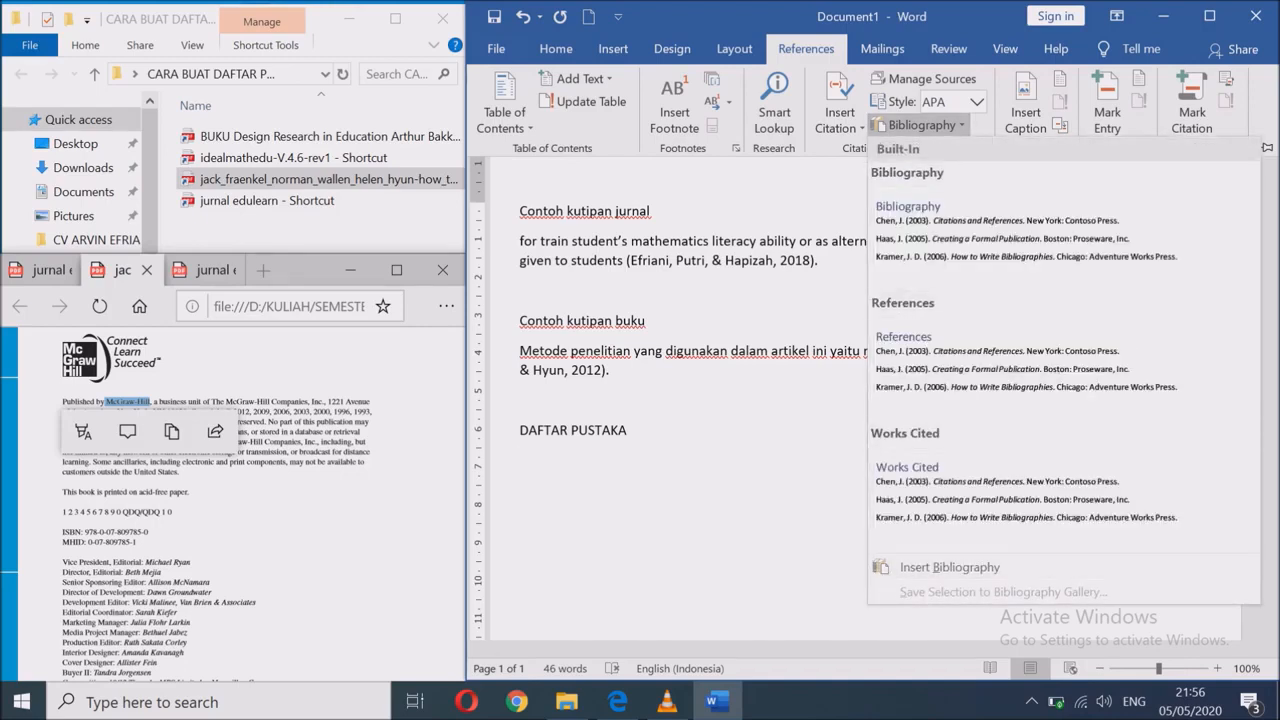
left_click(950, 567)
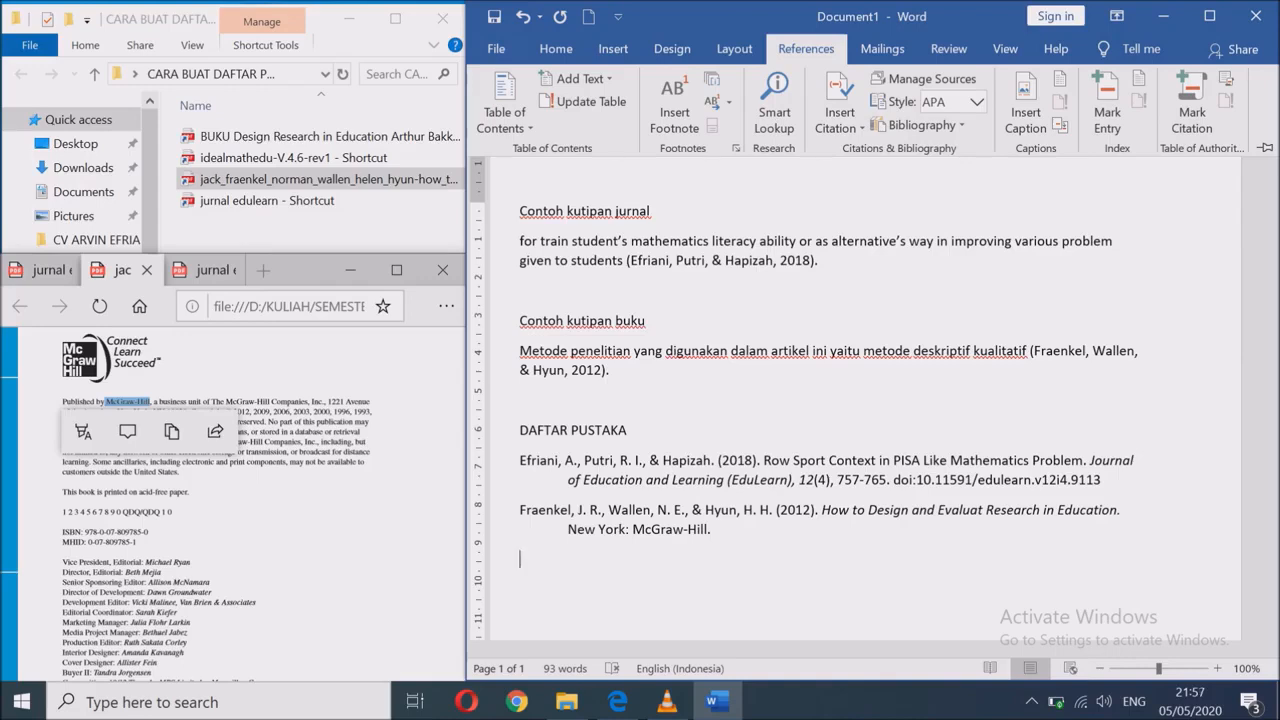
key("ctrl+F1")
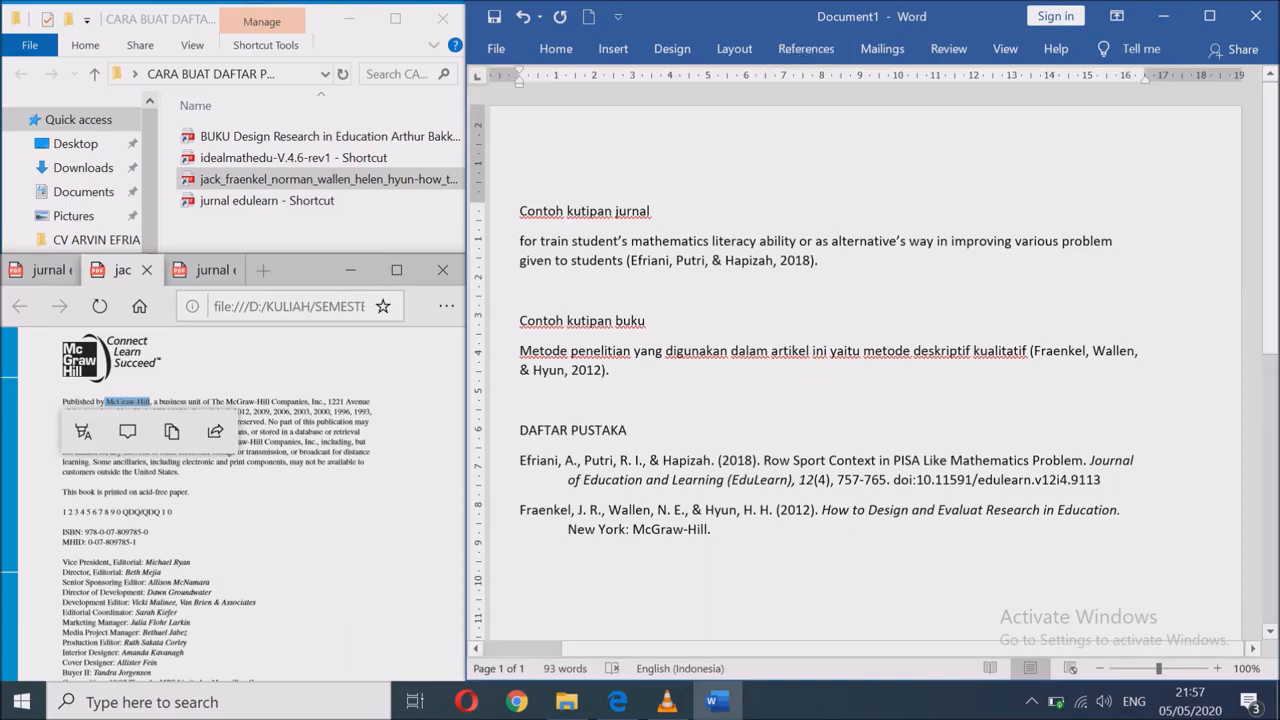